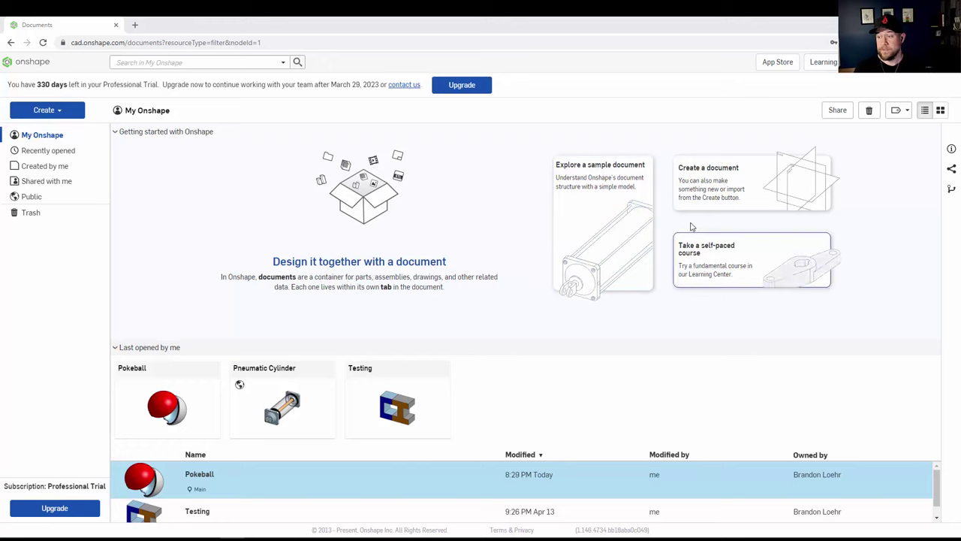
# Create a new document named Giant Mug
pyautogui.click(732, 197)
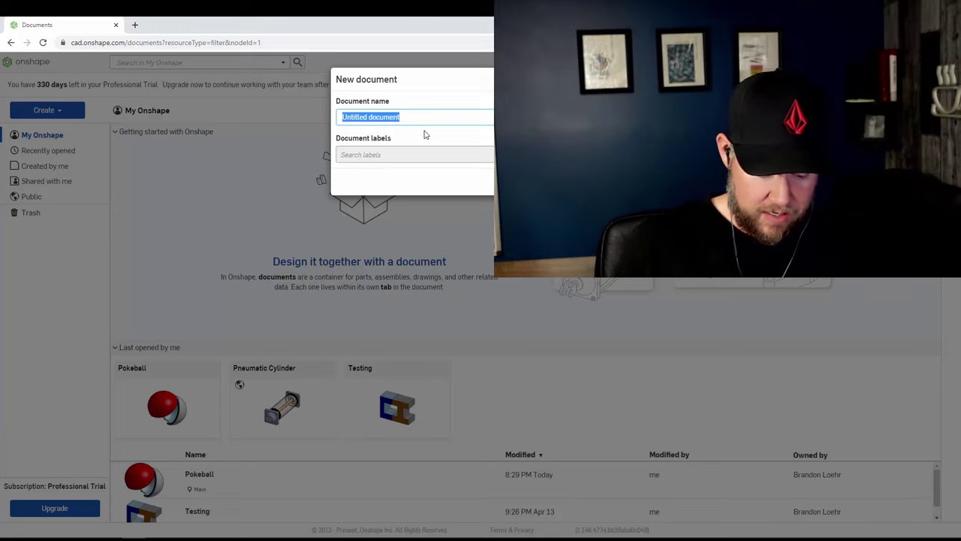
pyautogui.write('Giant Mug')
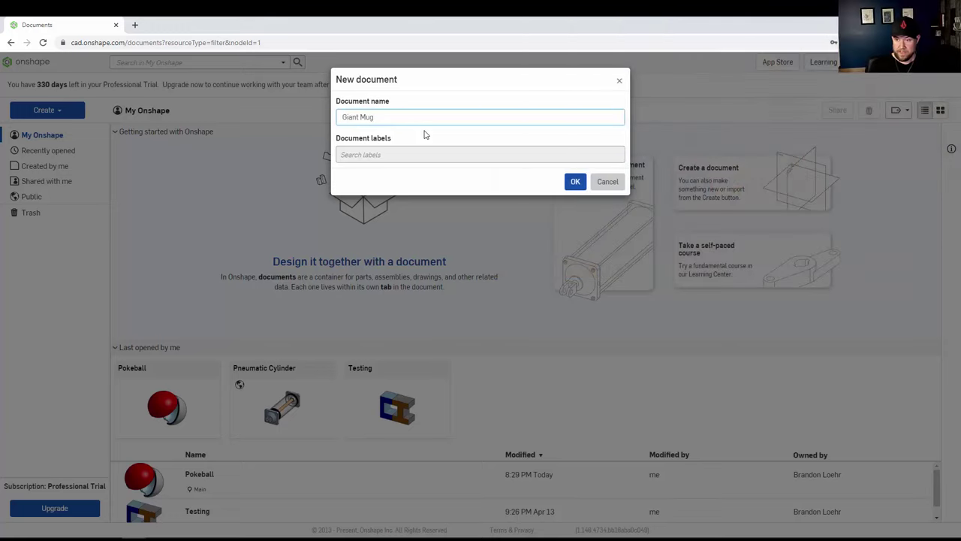
pyautogui.click(575, 182)
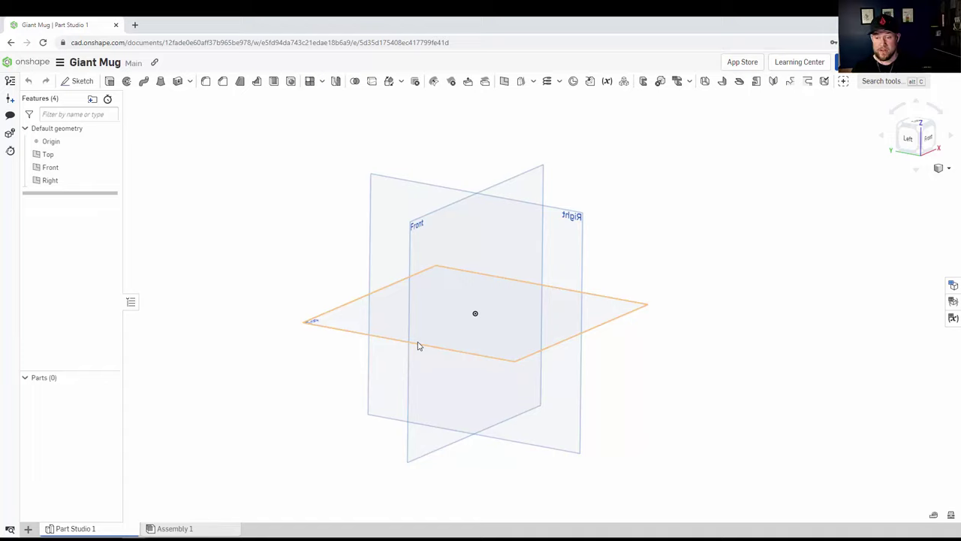
# Sketch a circle centred on the origin on the Top plane, with a diameter of 100 mm
pyautogui.moveTo(418, 346); pyautogui.dragTo(484, 324, button='right')
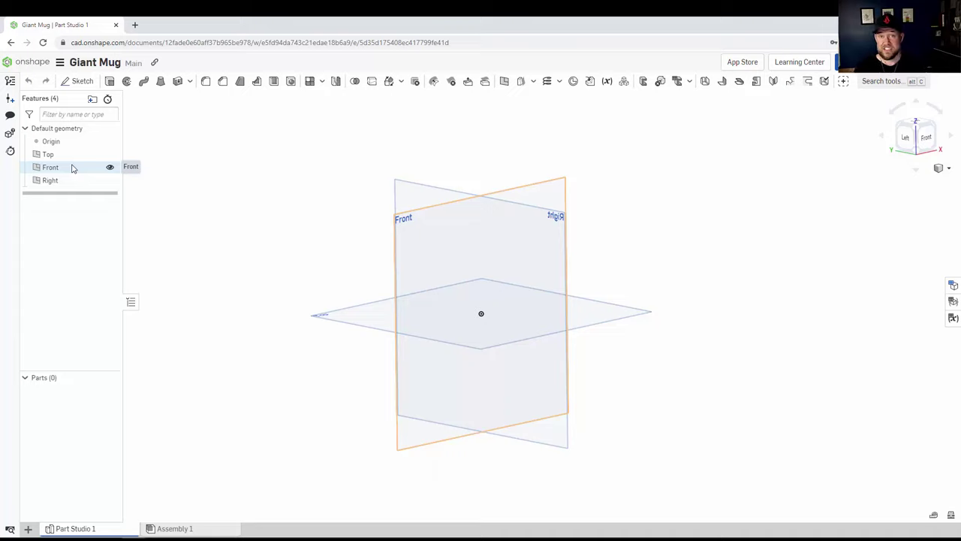
pyautogui.moveTo(323, 293); pyautogui.dragTo(379, 321, button='right')
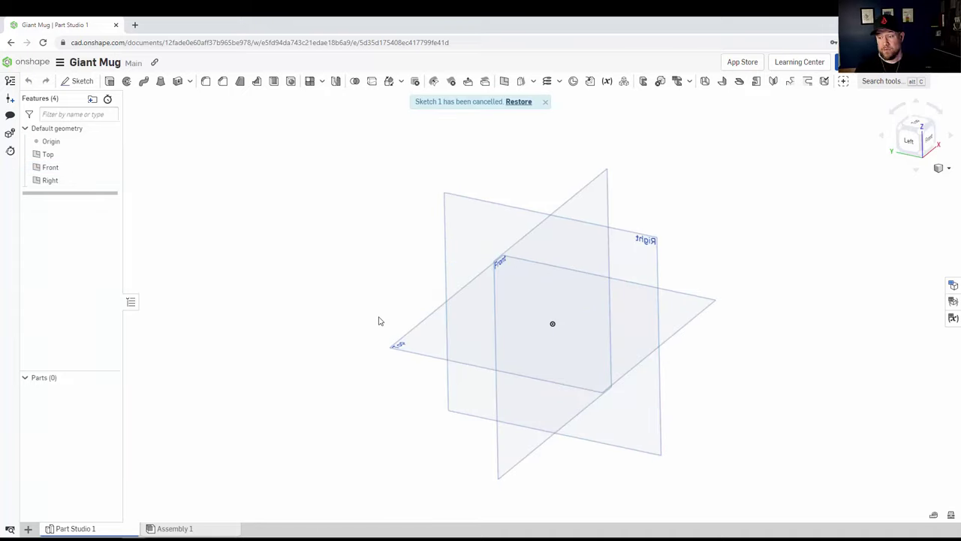
pyautogui.click(435, 347)
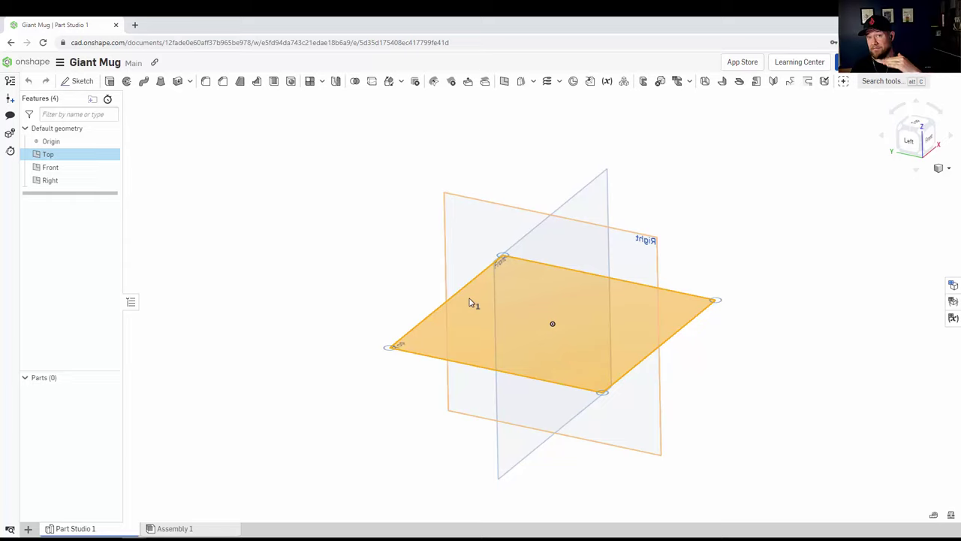
pyautogui.click(77, 83)
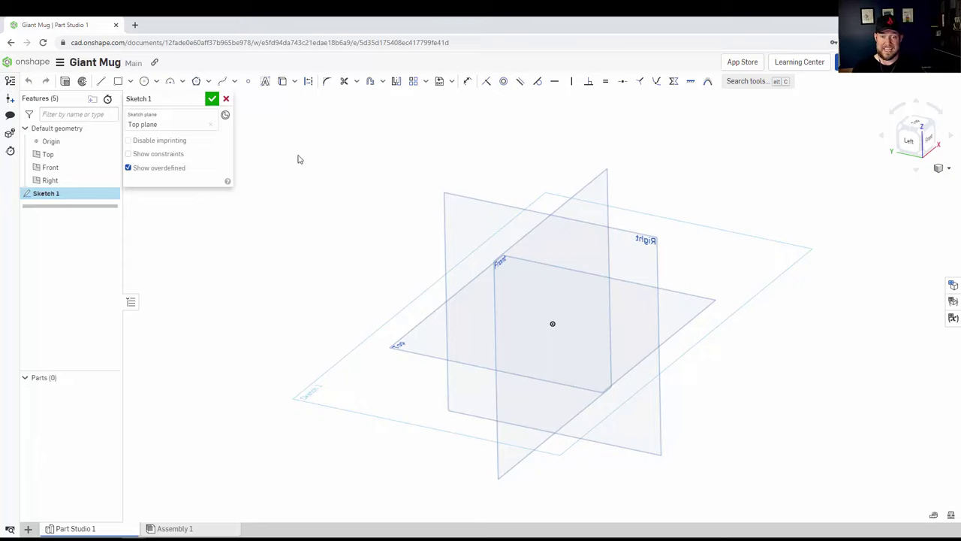
pyautogui.press('c')
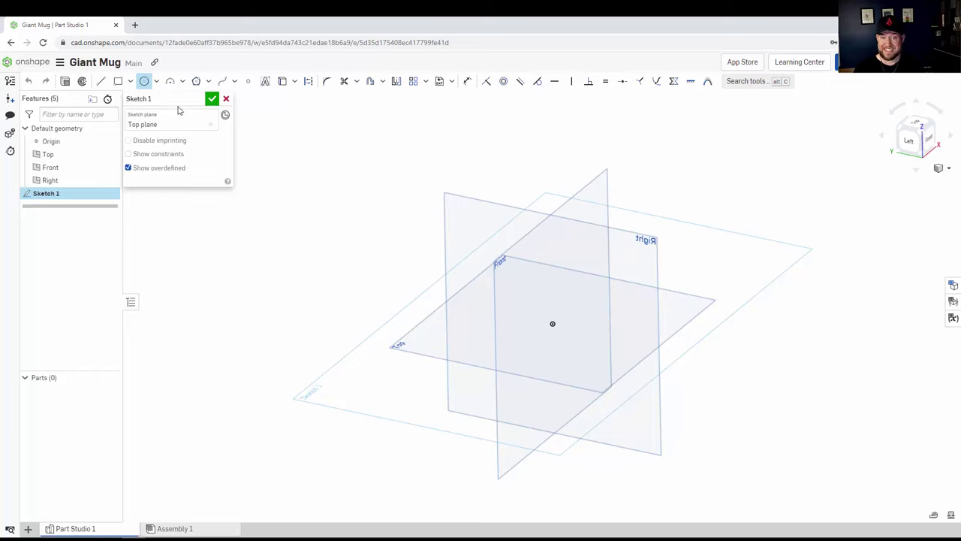
pyautogui.click(145, 82)
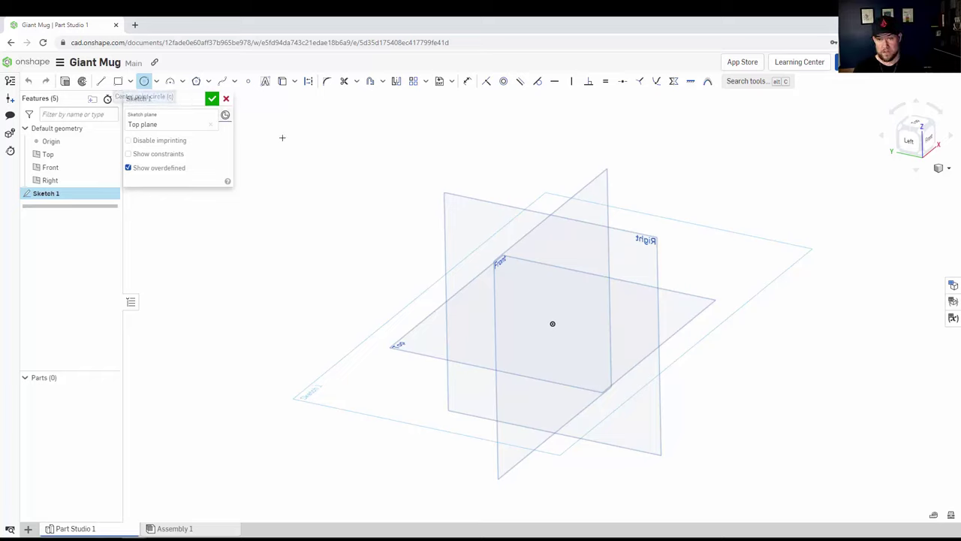
pyautogui.click(552, 323)
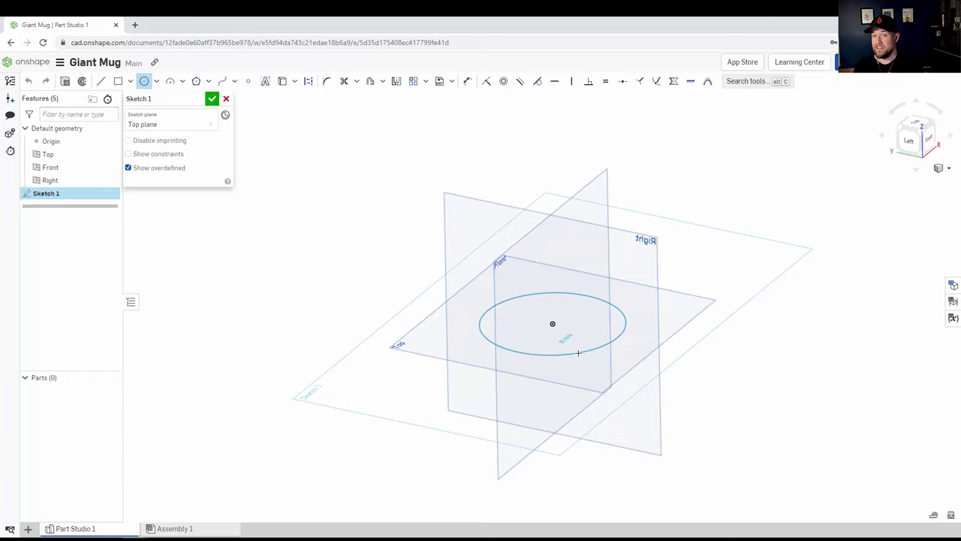
pyautogui.click(586, 342)
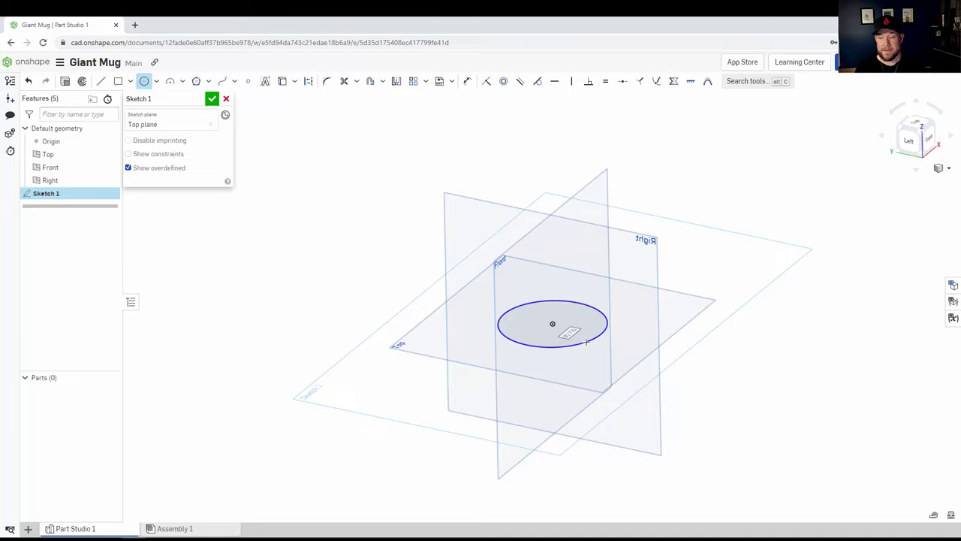
pyautogui.scroll(2, 586, 341)
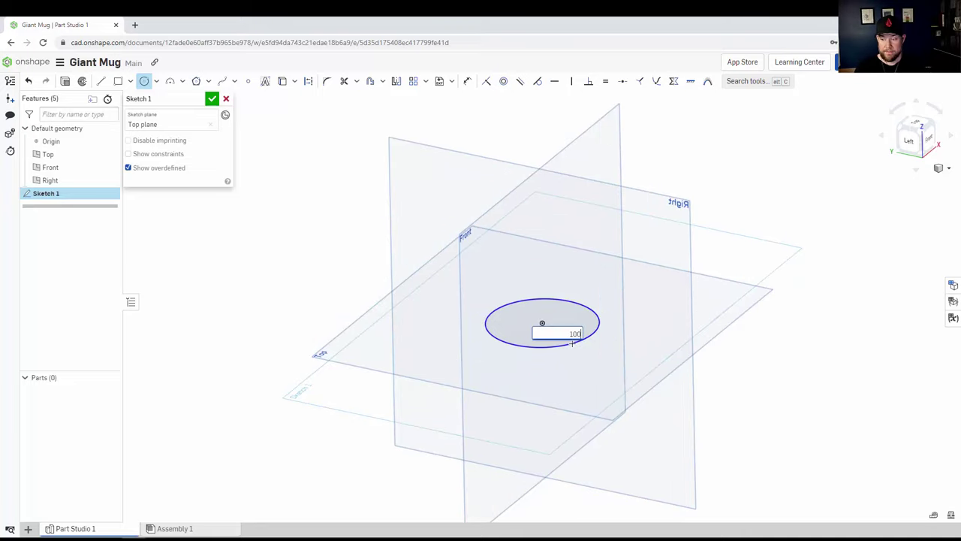
pyautogui.press('Return')
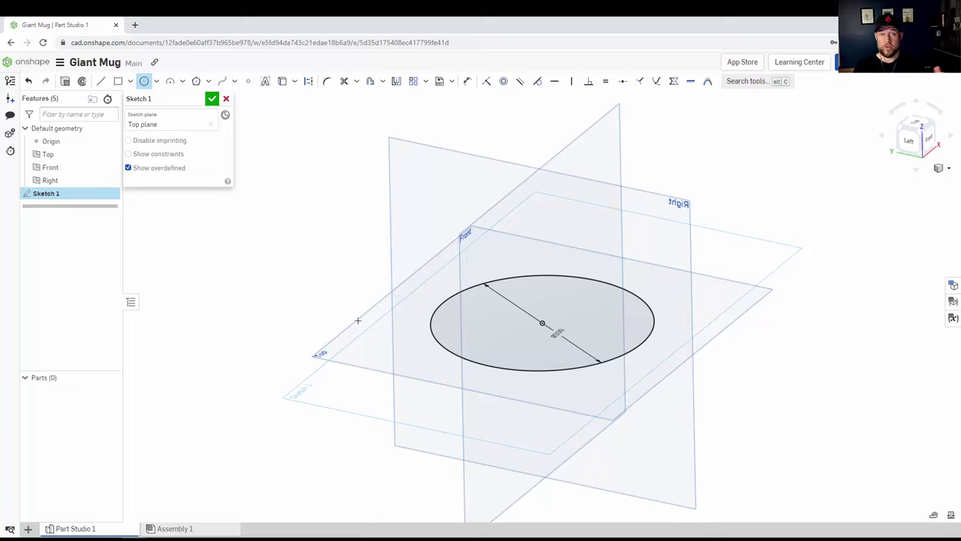
# Review the default length unit choices in the workspace units settings and leave without applying a change
pyautogui.click(60, 62)
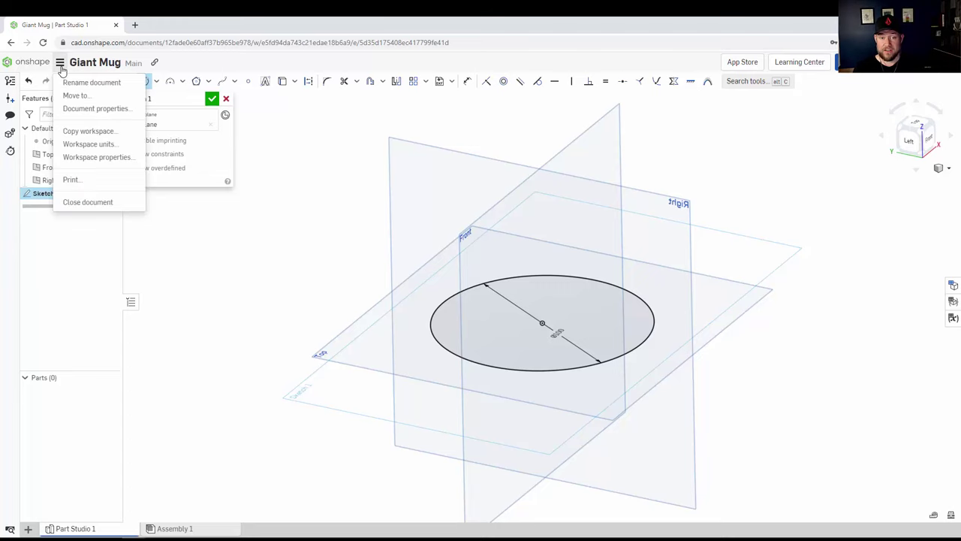
pyautogui.click(94, 145)
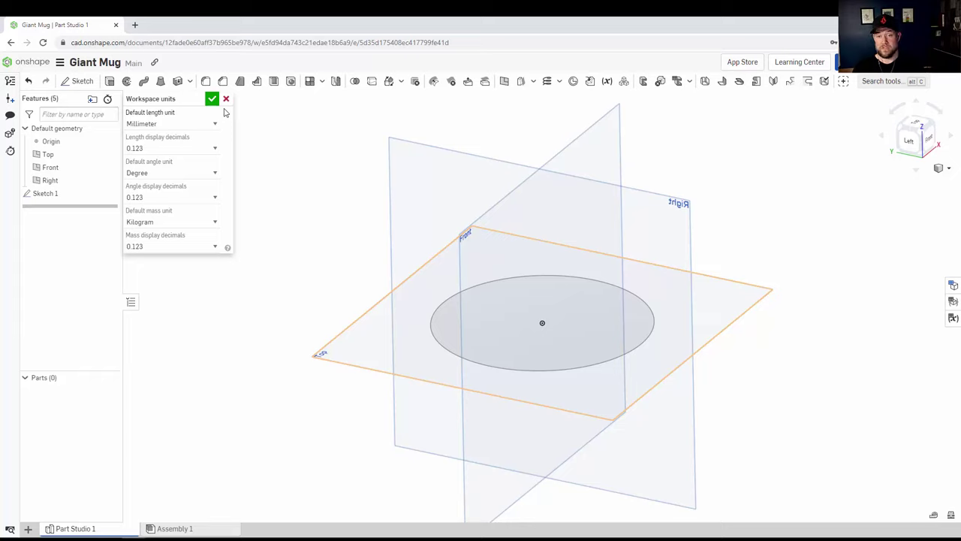
pyautogui.click(215, 124)
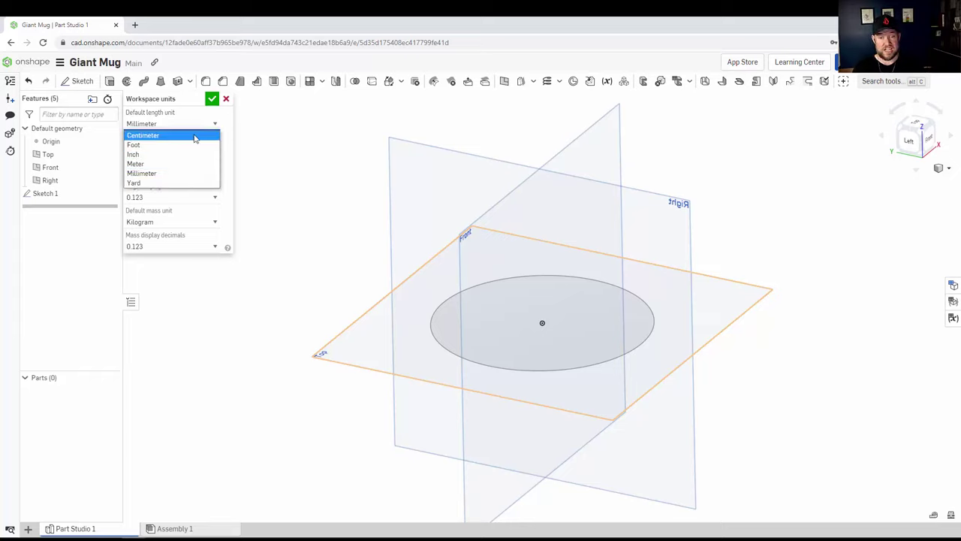
pyautogui.click(225, 98)
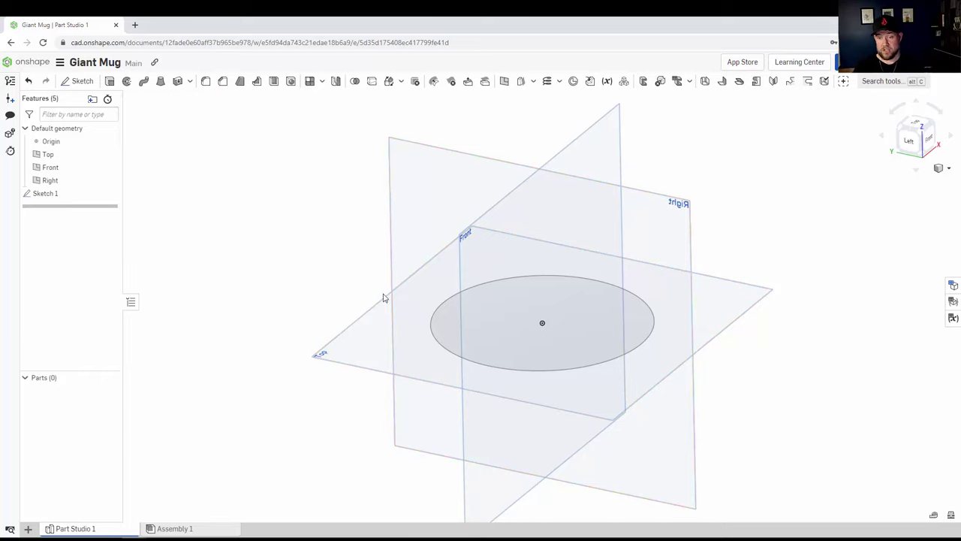
# Rename the circle sketch as Mug Base
pyautogui.moveTo(597, 302); pyautogui.dragTo(618, 296, button='right')
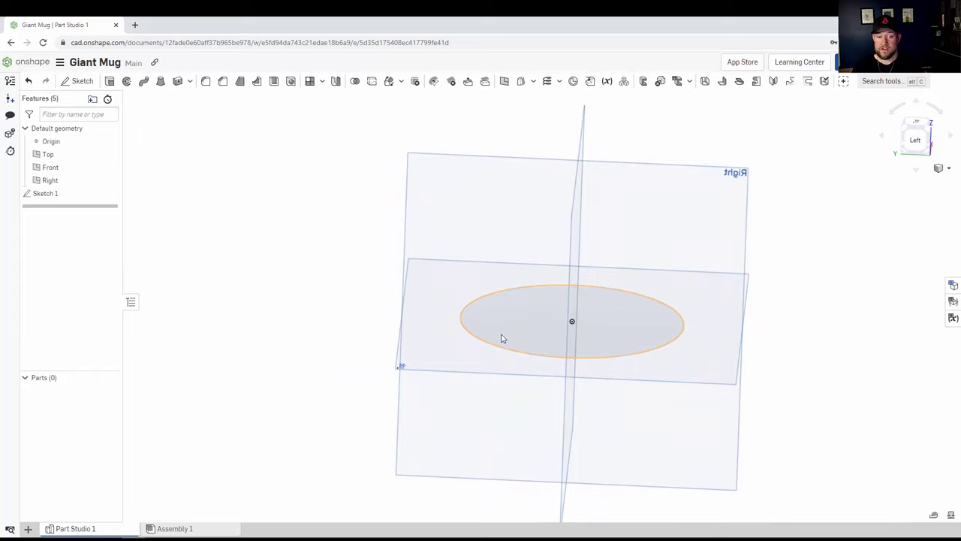
pyautogui.click(55, 194)
pyautogui.rightClick(56, 195)
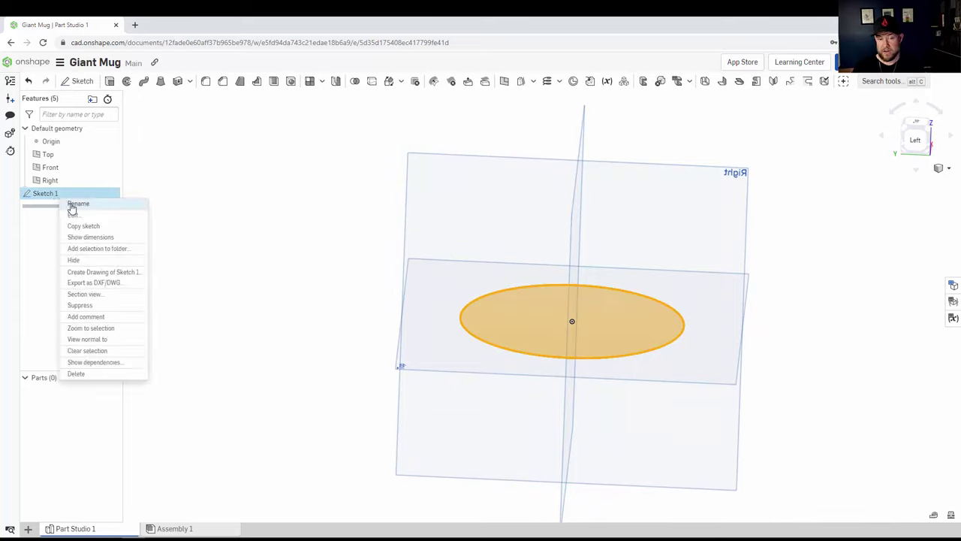
pyautogui.click(74, 205)
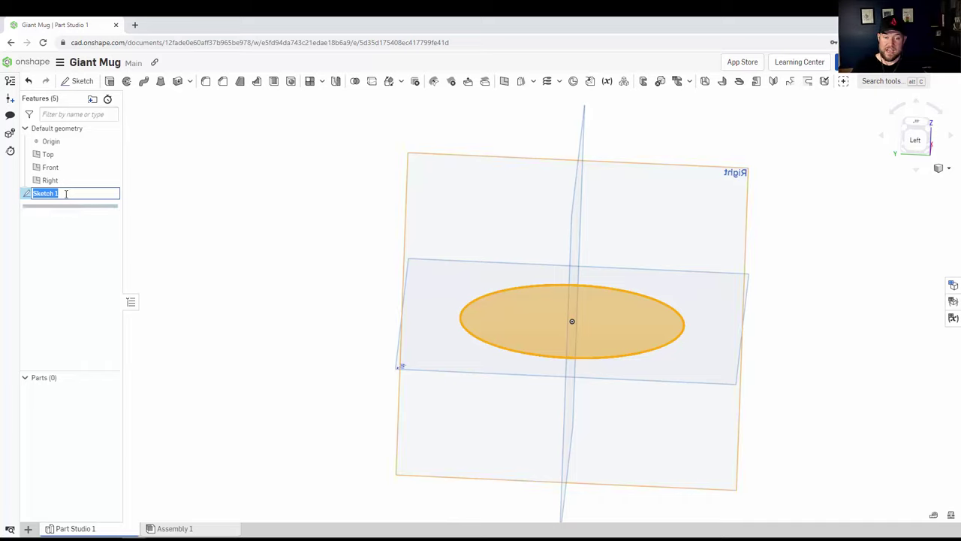
pyautogui.write('Mug Base')
pyautogui.press('Return')
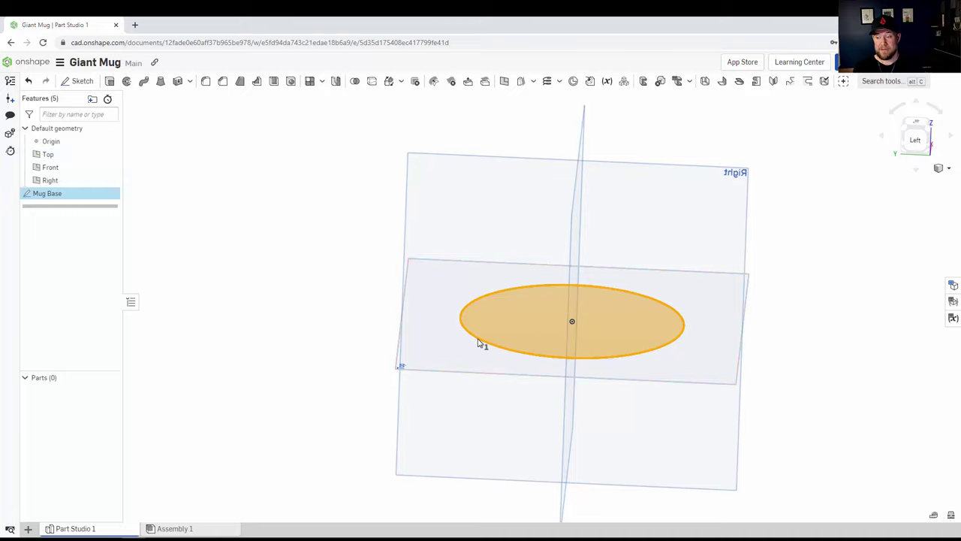
pyautogui.moveTo(482, 338); pyautogui.dragTo(517, 343, button='right')
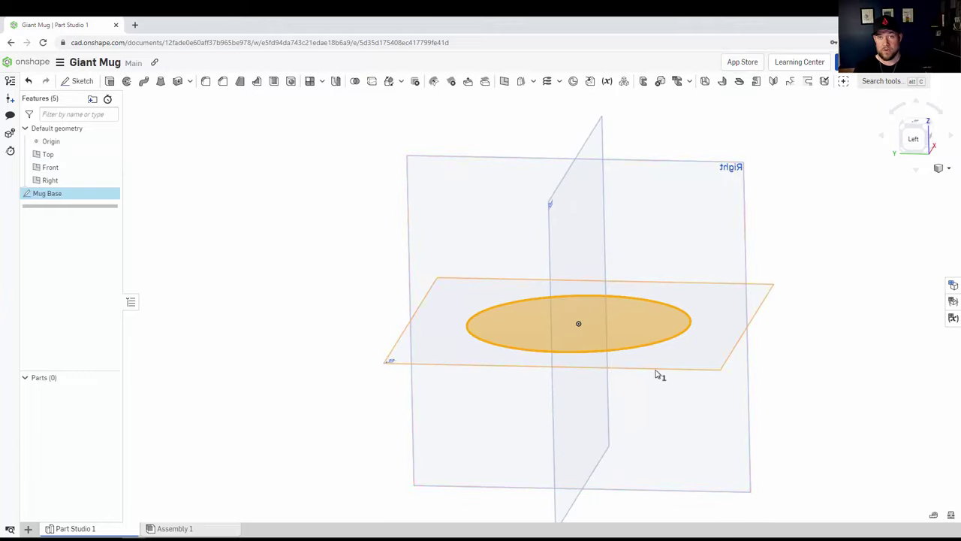
pyautogui.moveTo(656, 376); pyautogui.dragTo(679, 303, button='right')
pyautogui.moveTo(679, 302); pyautogui.dragTo(578, 330, button='middle')
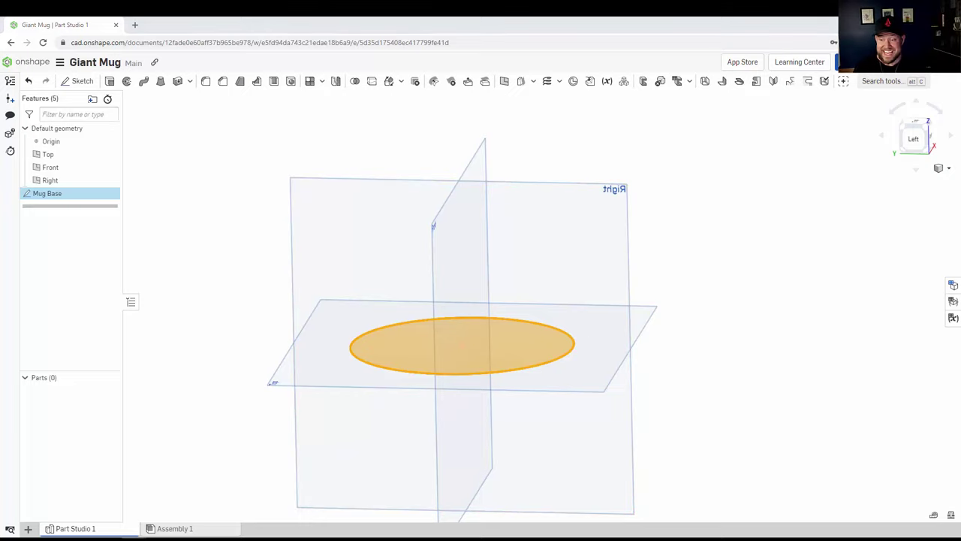
pyautogui.moveTo(511, 377)
pyautogui.mouseDown(button='right')
pyautogui.moveTo(502, 395)
pyautogui.moveTo(528, 391)
pyautogui.moveTo(511, 381)
pyautogui.mouseUp(button='right')
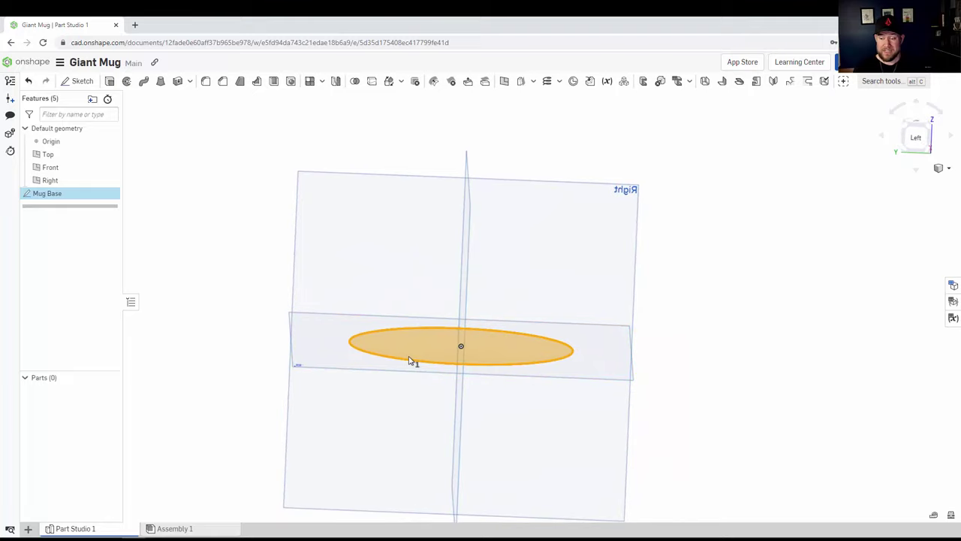
pyautogui.moveTo(406, 359); pyautogui.dragTo(436, 414, button='right')
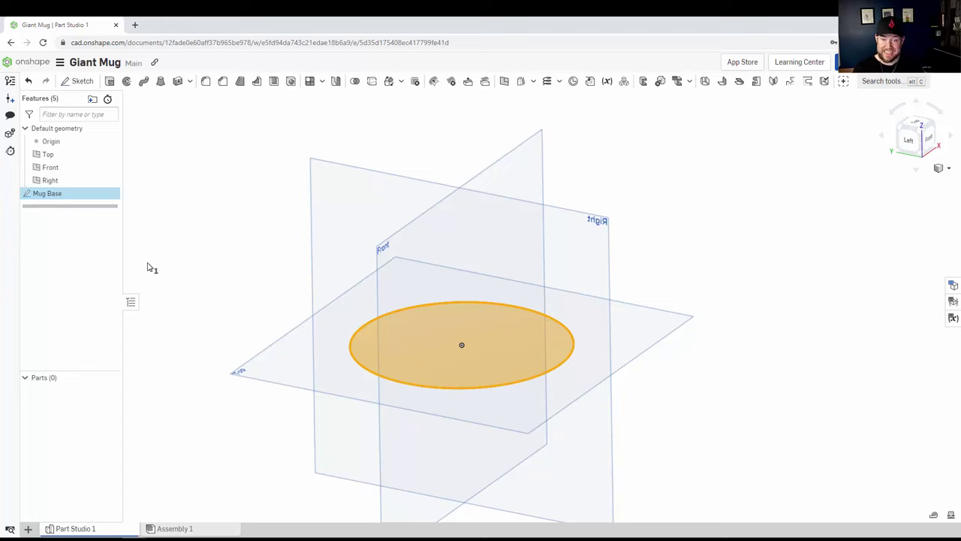
# Extrude the Mug Base circle upward as a new solid with a blind depth of 125 mm
pyautogui.hotkey('shift', 'e')
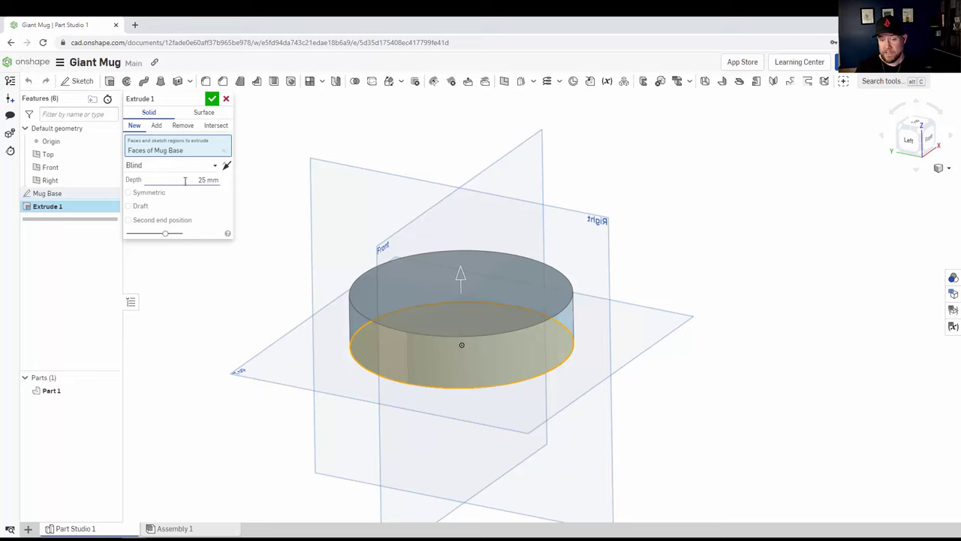
pyautogui.click(207, 180)
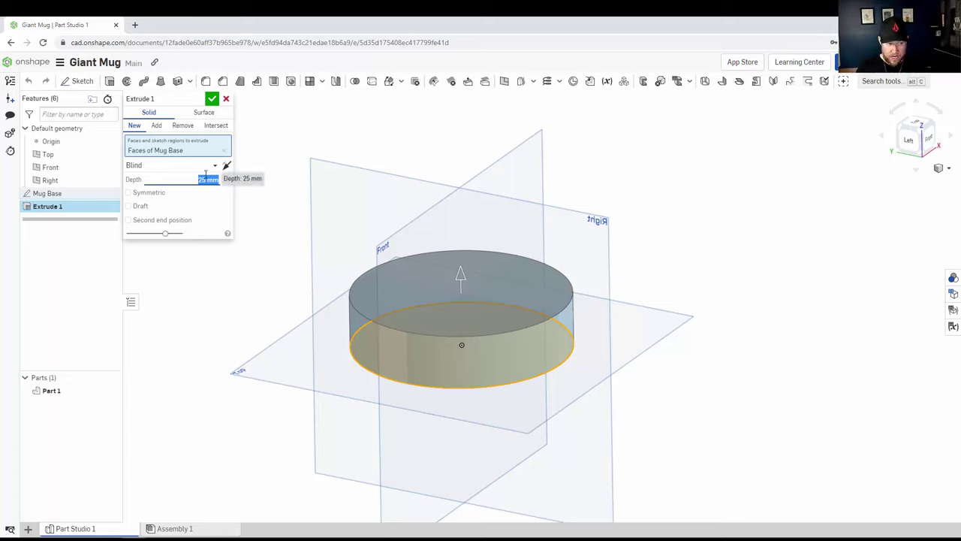
pyautogui.write('12')
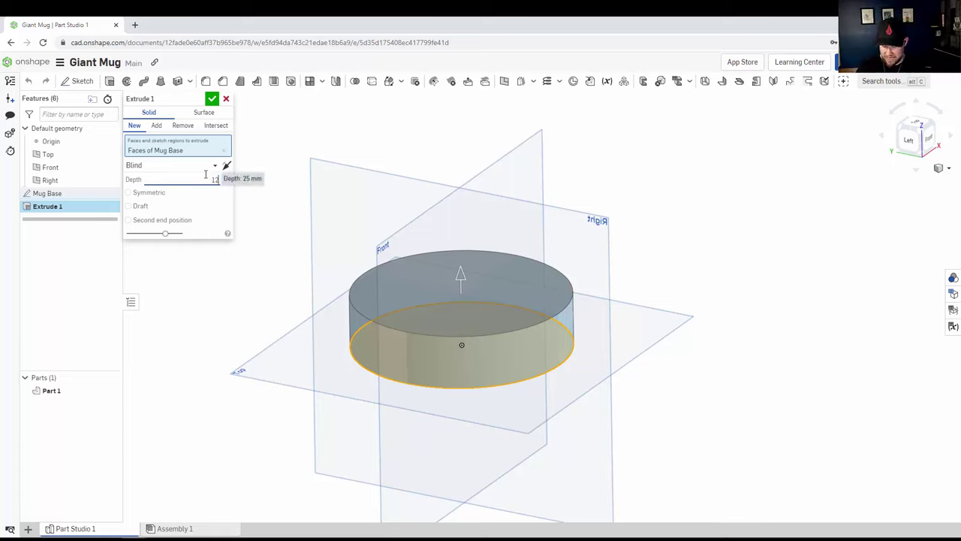
pyautogui.write('5')
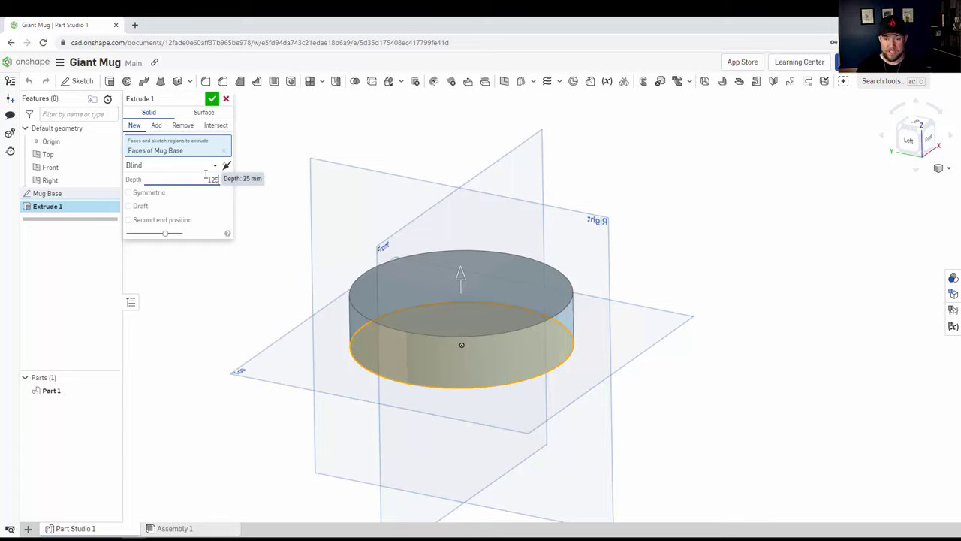
pyautogui.press('Return')
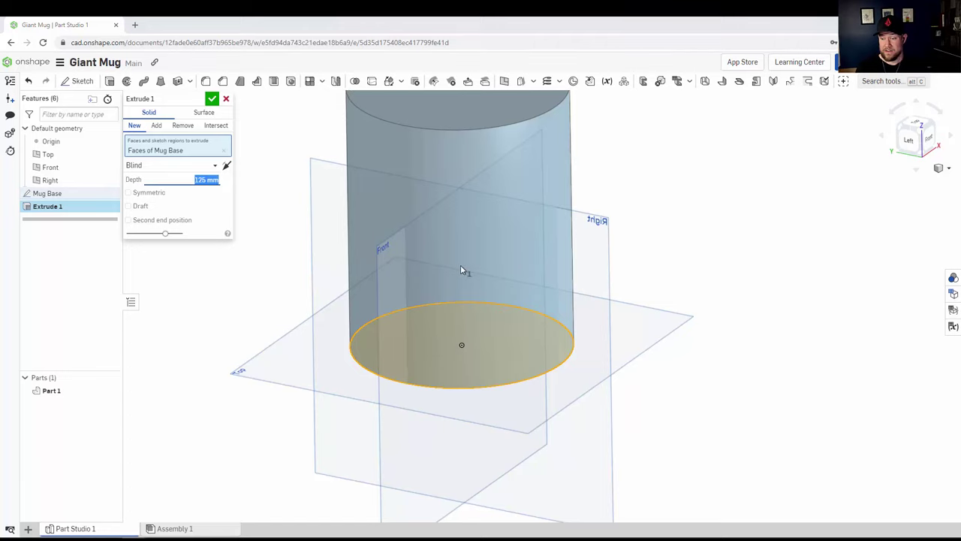
pyautogui.moveTo(461, 270); pyautogui.dragTo(489, 313, button='right')
pyautogui.scroll(-3, 489, 313)
pyautogui.moveTo(464, 364)
pyautogui.mouseDown(button='right')
pyautogui.moveTo(543, 398)
pyautogui.moveTo(459, 375)
pyautogui.mouseUp(button='right')
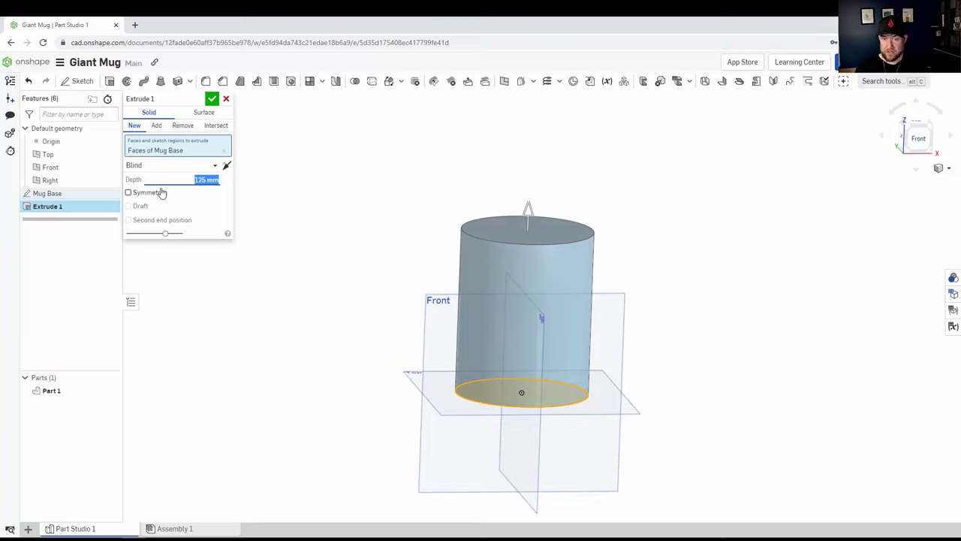
pyautogui.click(213, 101)
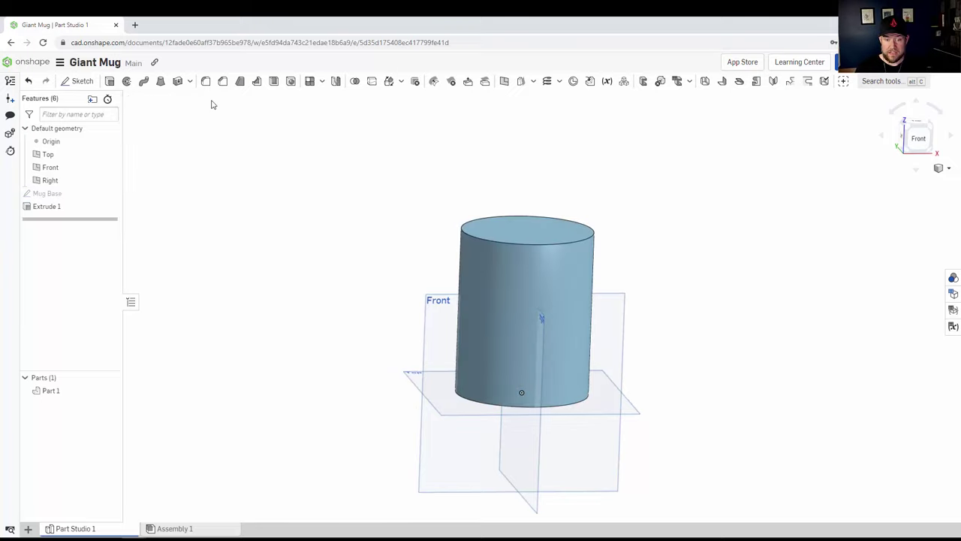
# Rename the cylinder's extrude feature as Mug Solid
pyautogui.moveTo(423, 382); pyautogui.dragTo(441, 395, button='right')
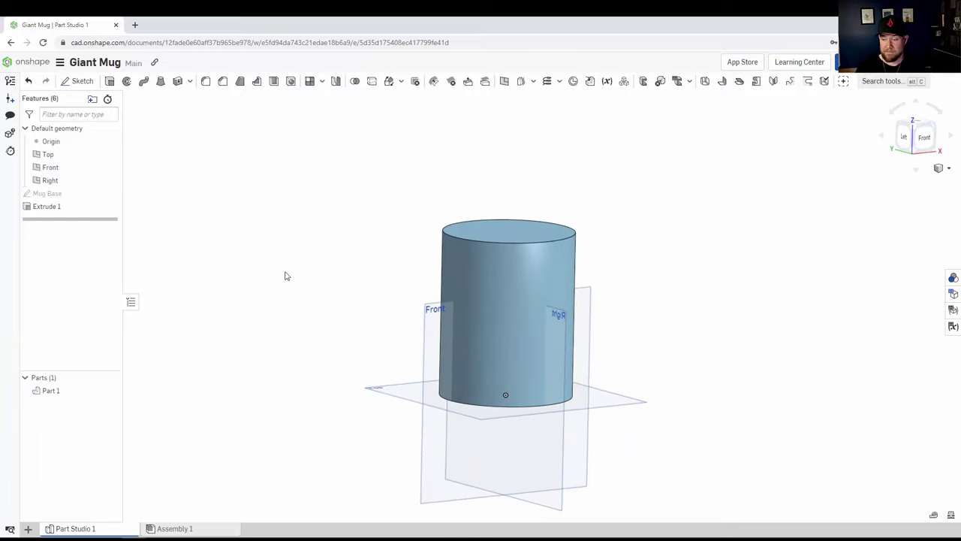
pyautogui.rightClick(37, 211)
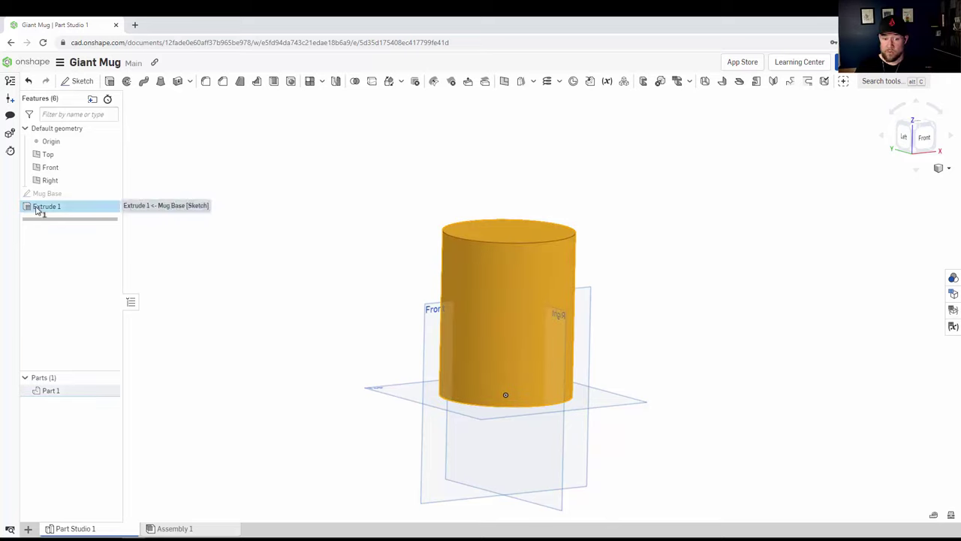
pyautogui.click(62, 219)
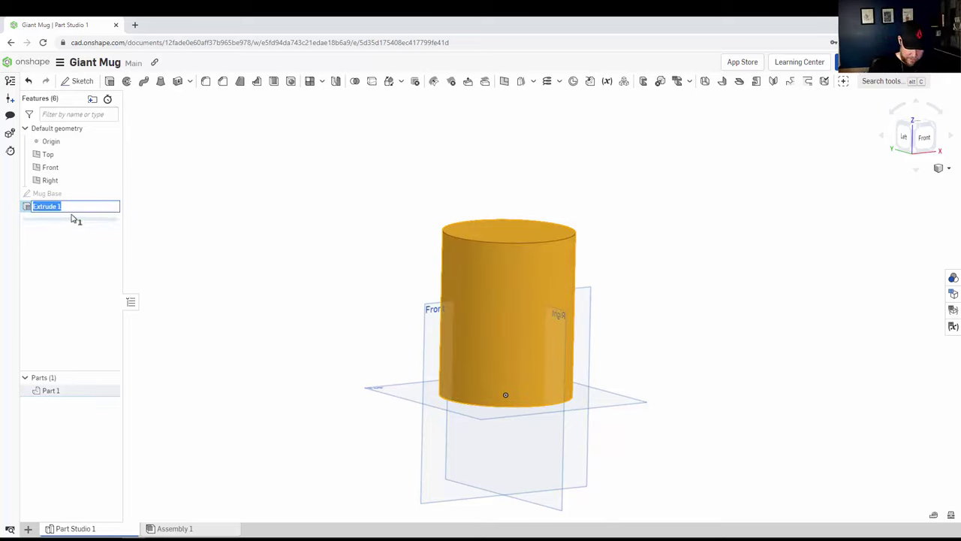
pyautogui.write('Mu')
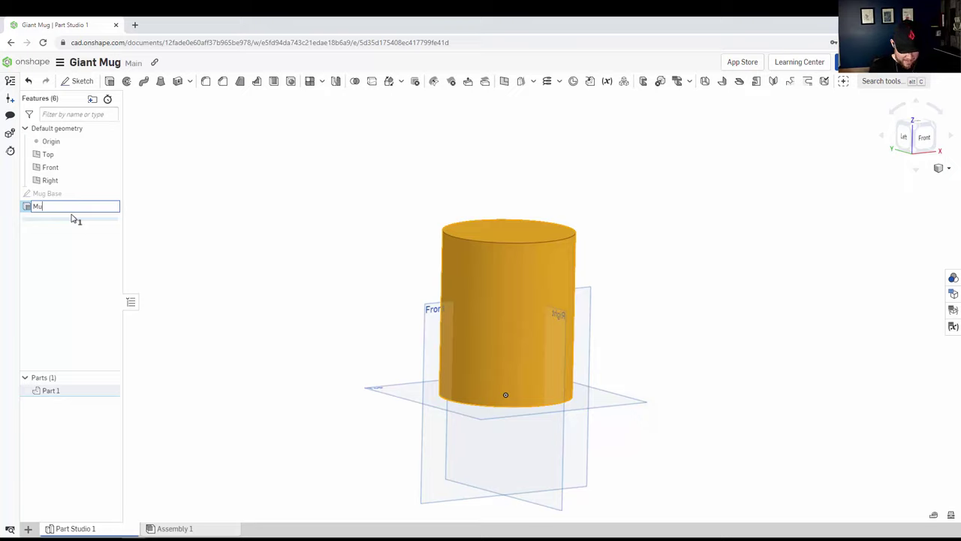
pyautogui.write('g Solid')
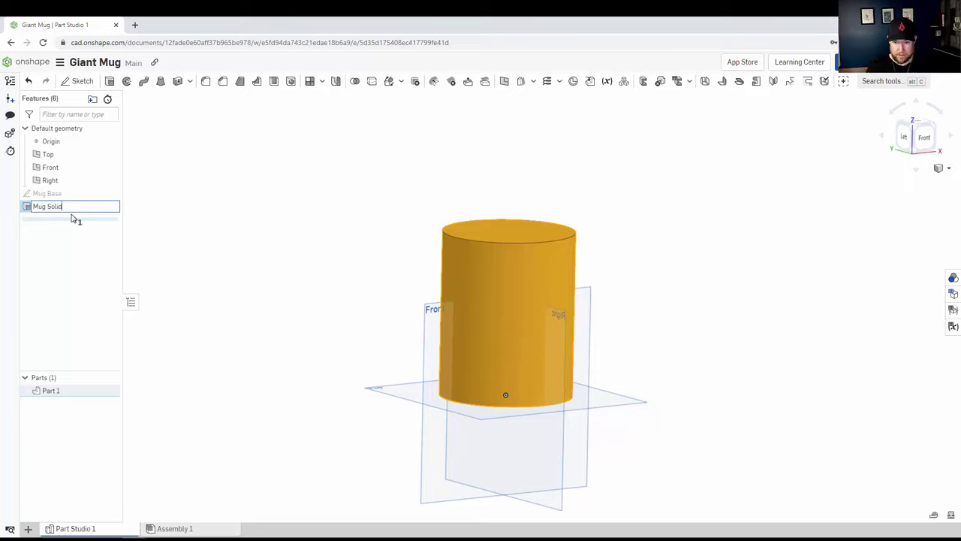
pyautogui.press('Return')
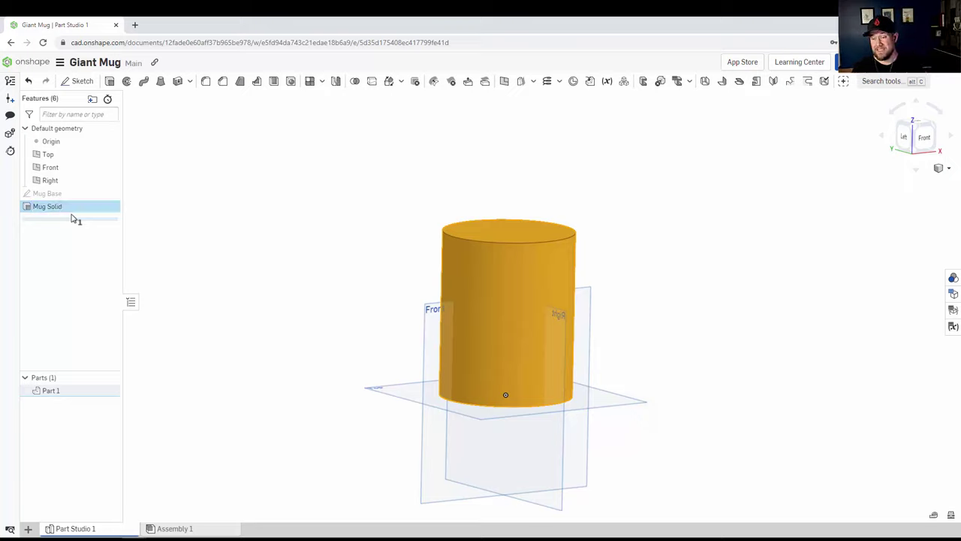
# Enlarge the Right and Front planes upward so both extend past the top of the mug cylinder
pyautogui.moveTo(490, 350); pyautogui.dragTo(473, 369, button='right')
pyautogui.hotkey('shift', '1')
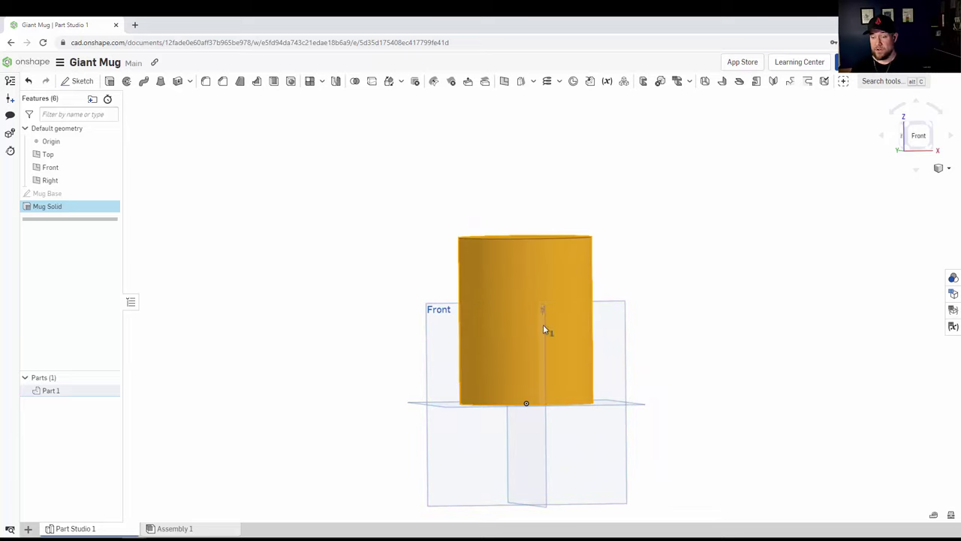
pyautogui.click(906, 126)
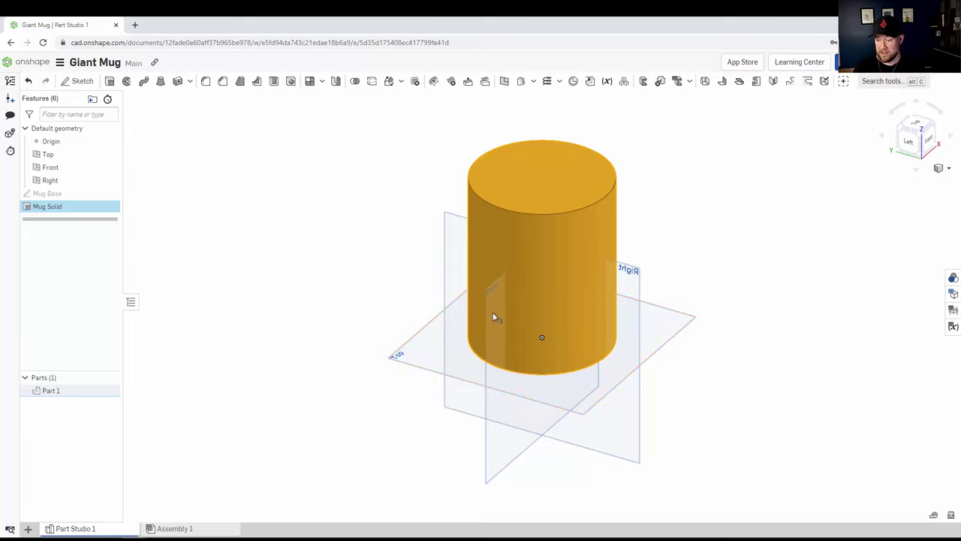
pyautogui.click(638, 314)
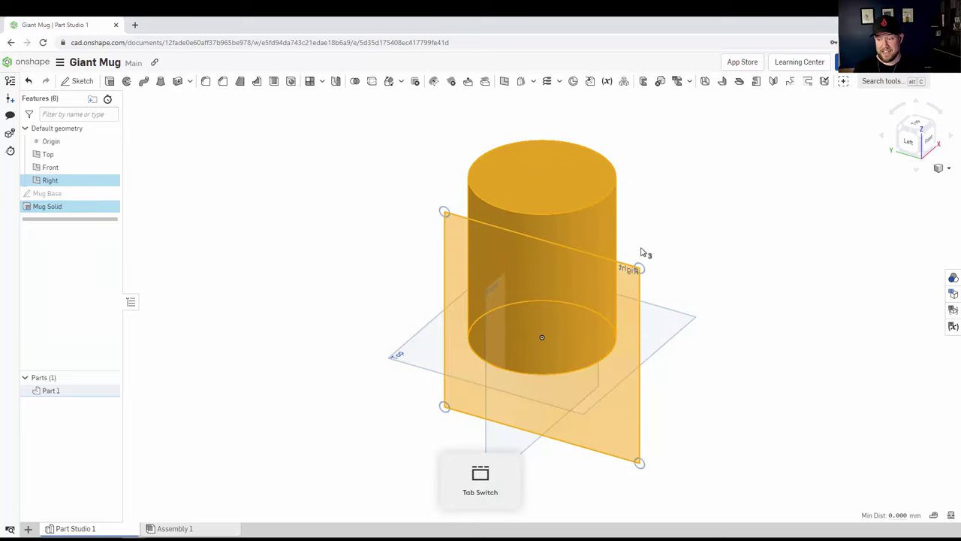
pyautogui.moveTo(639, 268); pyautogui.dragTo(644, 132)
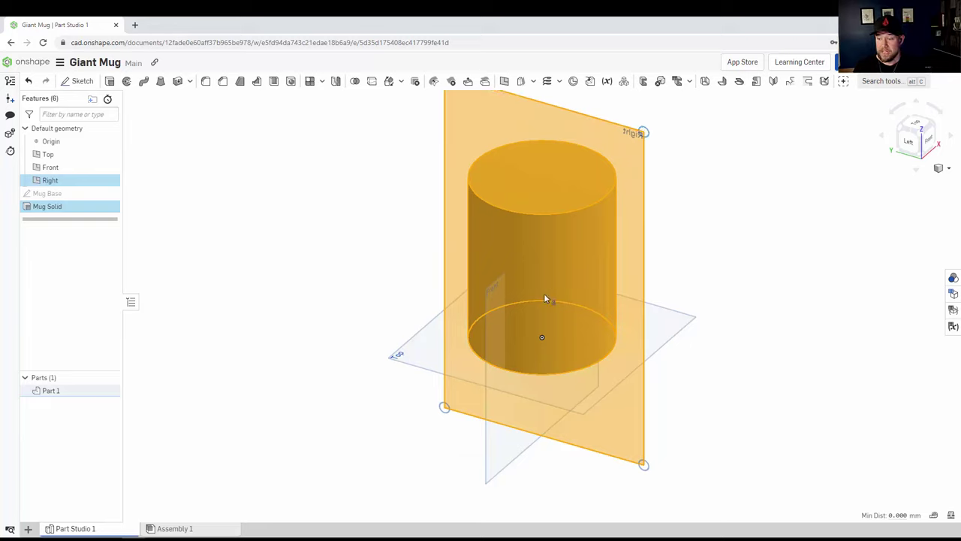
pyautogui.moveTo(553, 387); pyautogui.dragTo(528, 384, button='right')
pyautogui.click(473, 289)
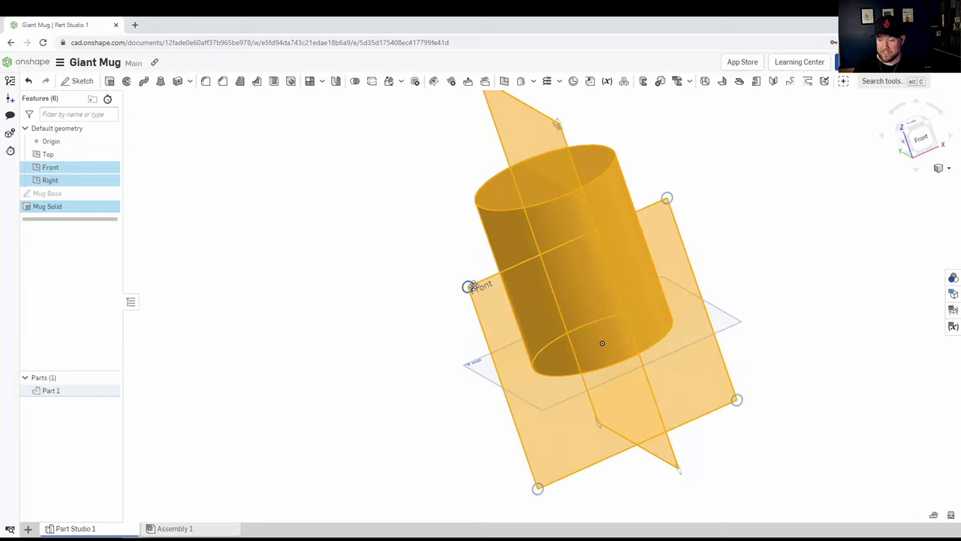
pyautogui.moveTo(471, 287); pyautogui.dragTo(400, 135)
pyautogui.hotkey('shift', '3')
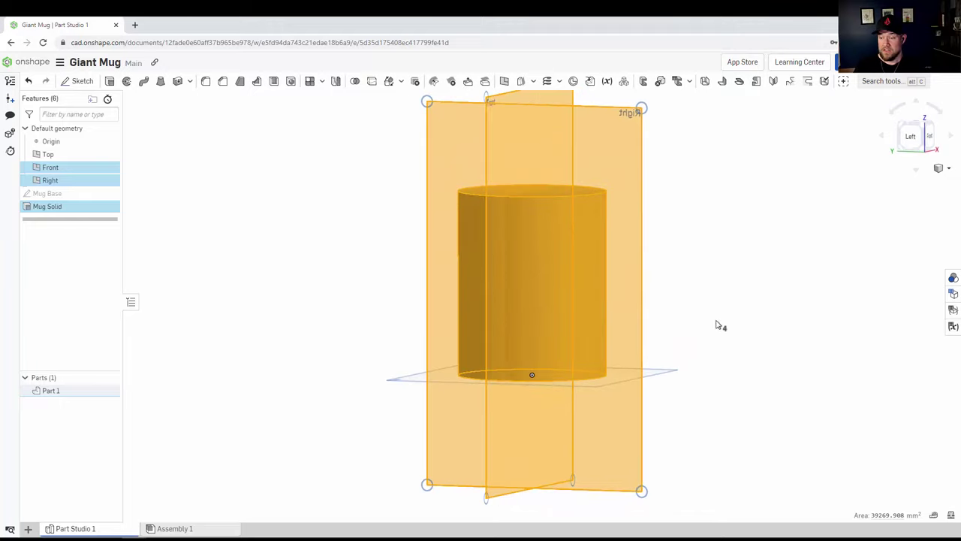
pyautogui.click(747, 311)
pyautogui.moveTo(741, 325); pyautogui.dragTo(725, 351, button='right')
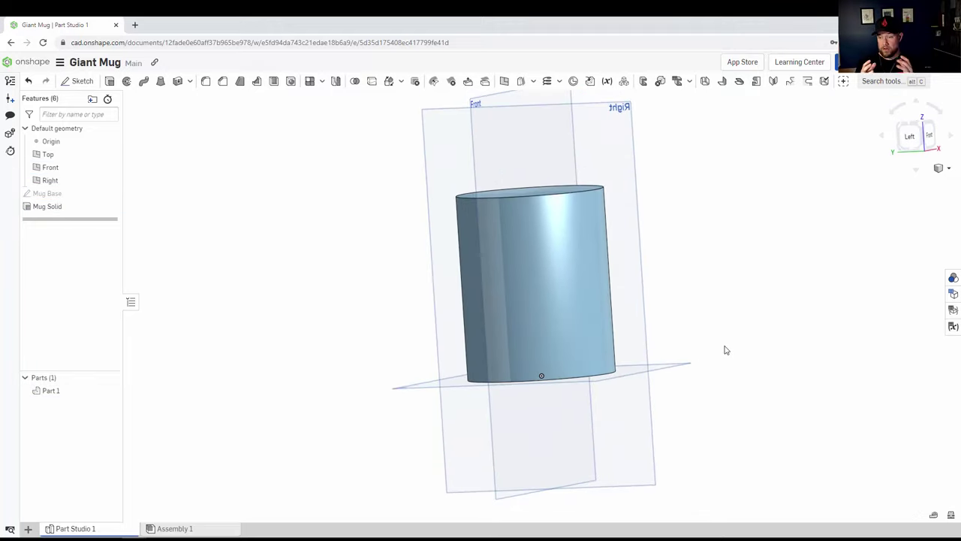
# Shell the cylinder with its top face removed and a shell thickness of 5 mm
pyautogui.hotkey('shift', '7')
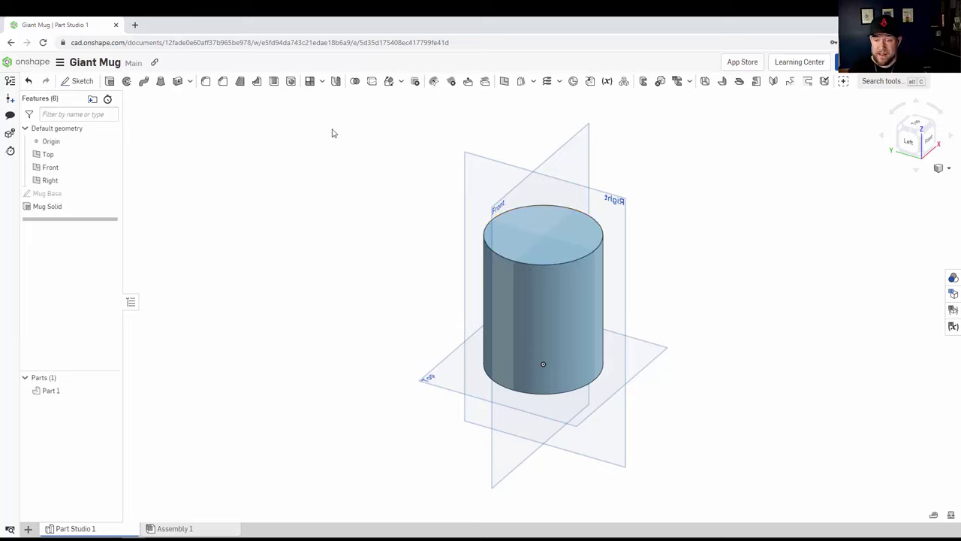
pyautogui.click(273, 84)
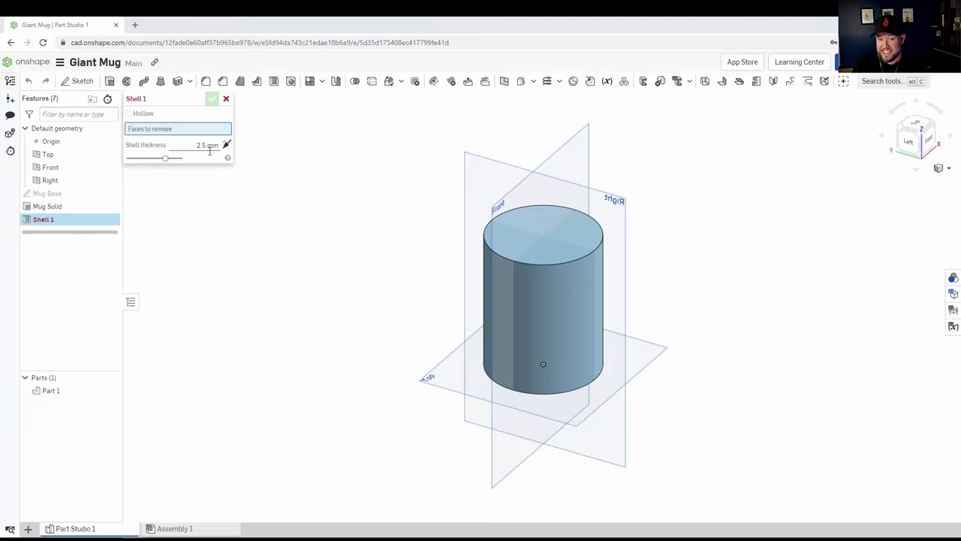
pyautogui.click(548, 229)
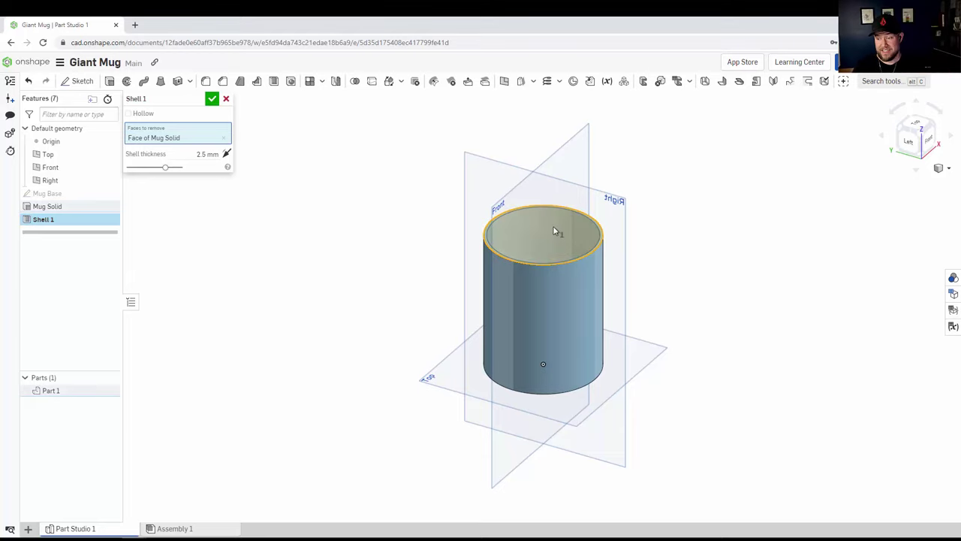
pyautogui.scroll(5, 557, 224)
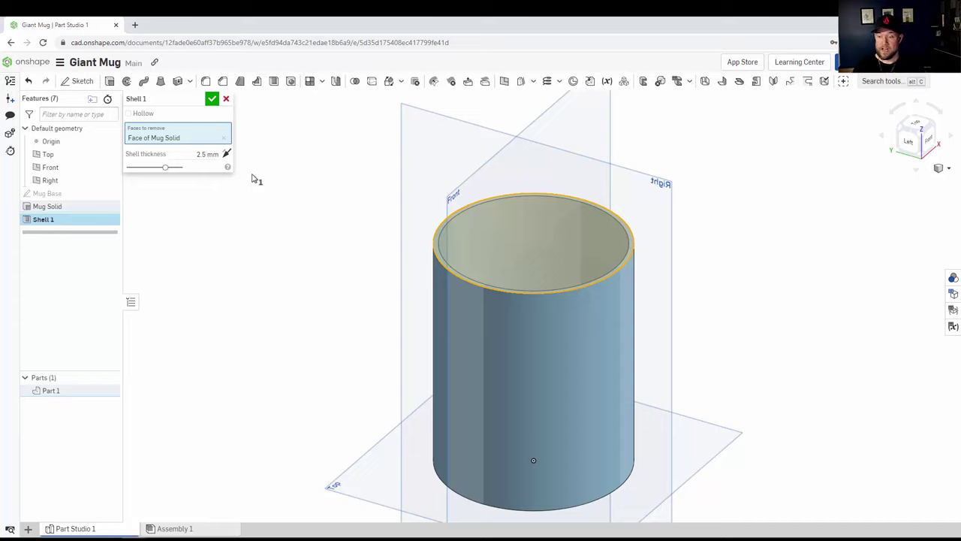
pyautogui.click(207, 155)
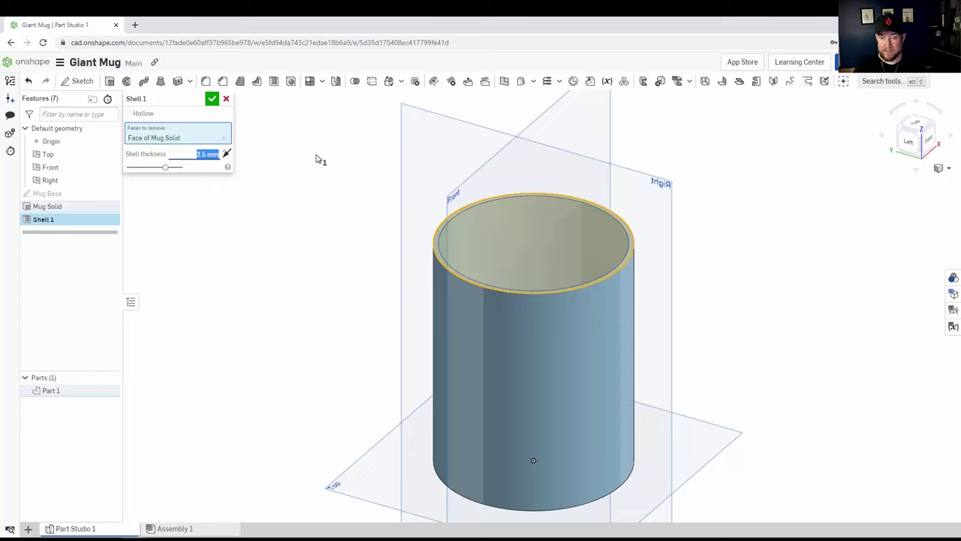
pyautogui.write('5')
pyautogui.press('Return')
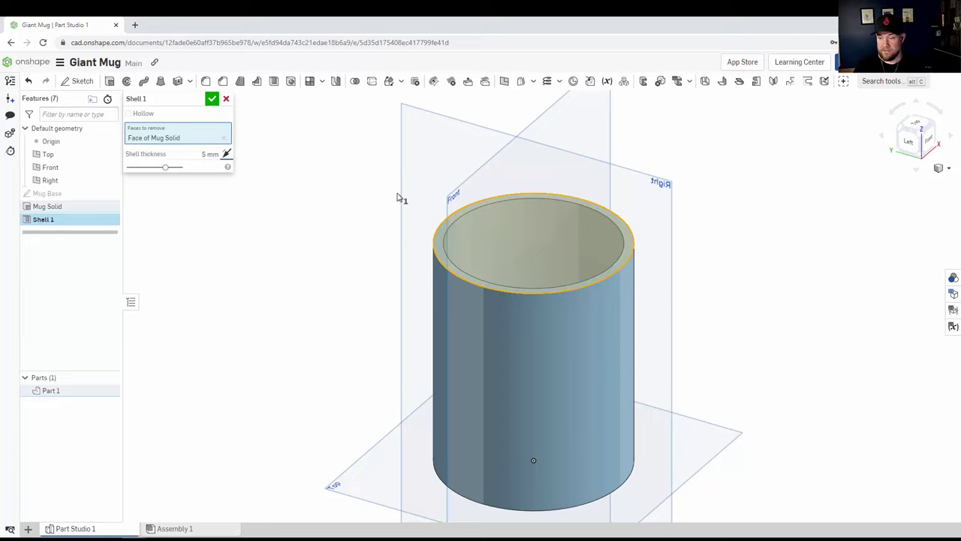
# Set the shell thickness of the mug walls to 4 mm and complete the shell
pyautogui.moveTo(523, 335); pyautogui.dragTo(495, 319, button='right')
pyautogui.click(200, 154)
pyautogui.write('4')
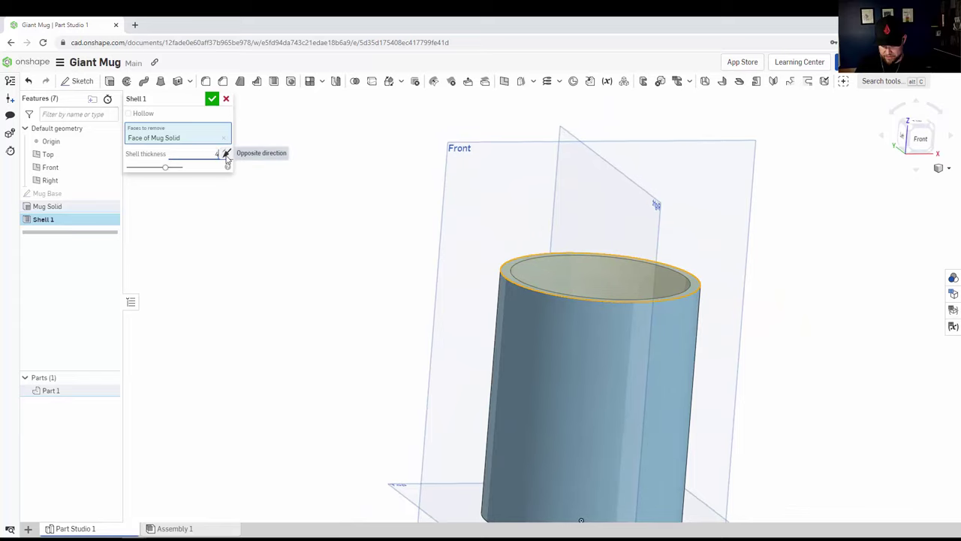
pyautogui.press('Return')
pyautogui.moveTo(325, 299); pyautogui.dragTo(546, 342, button='right')
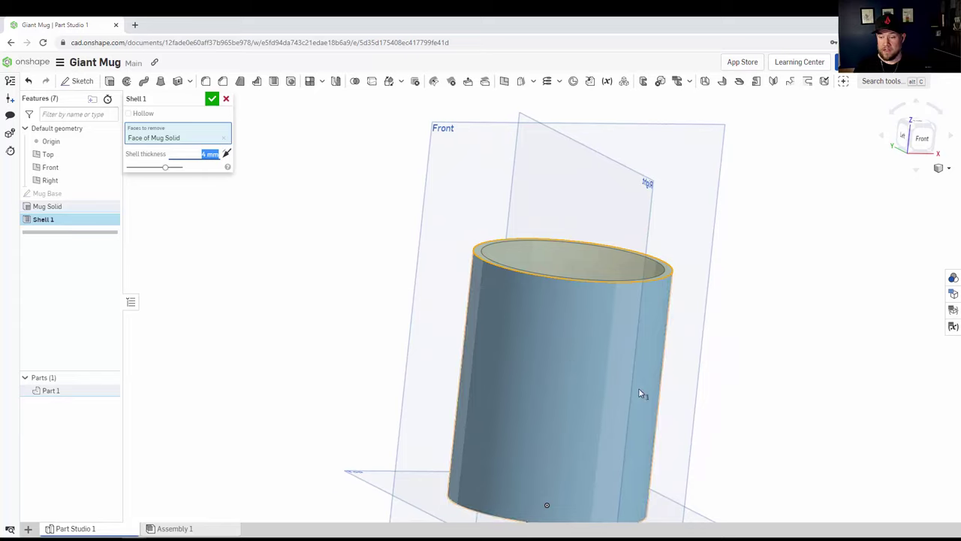
pyautogui.moveTo(639, 398); pyautogui.dragTo(550, 405, button='right')
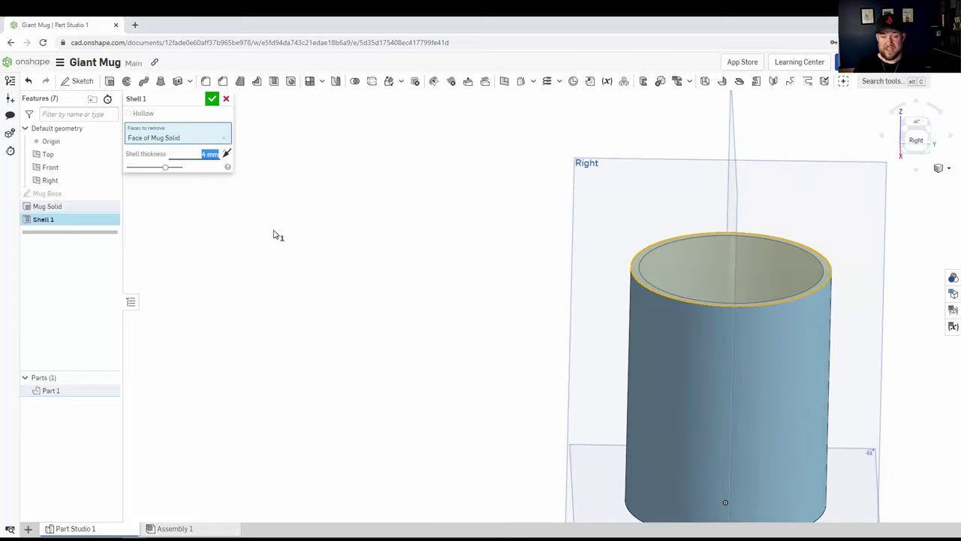
pyautogui.click(213, 98)
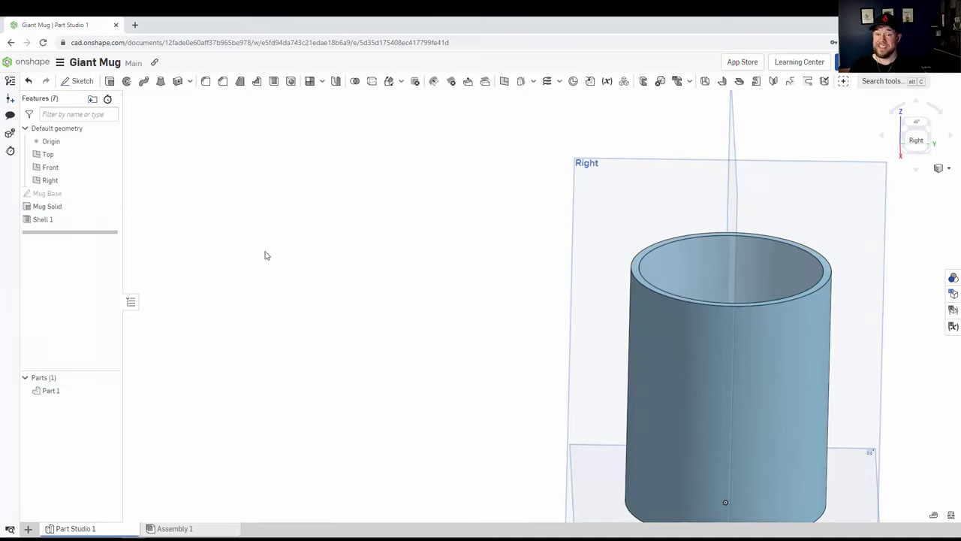
# Fillet the outer and inner edges of the mug's top rim with a 2 mm radius
pyautogui.moveTo(265, 255); pyautogui.dragTo(32, 206, button='middle')
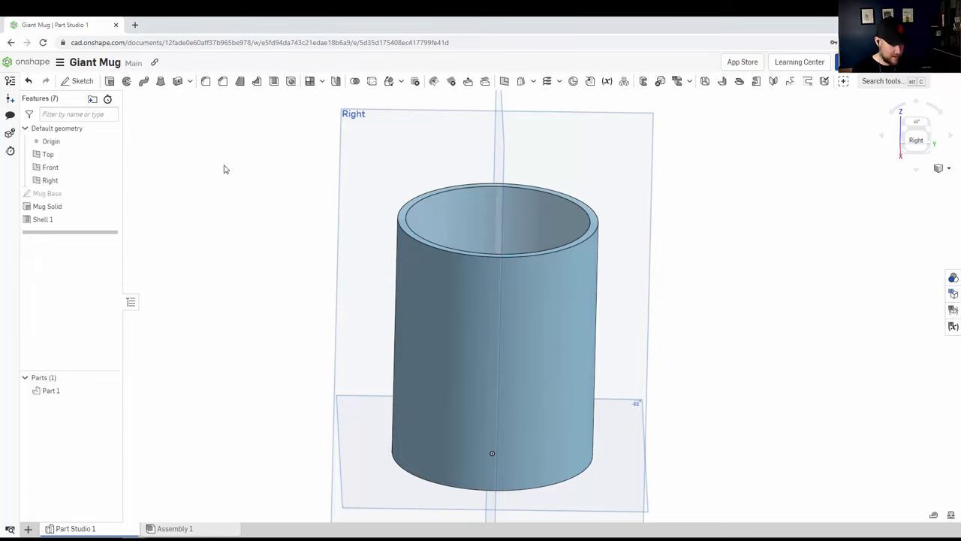
pyautogui.hotkey('shift', 'f')
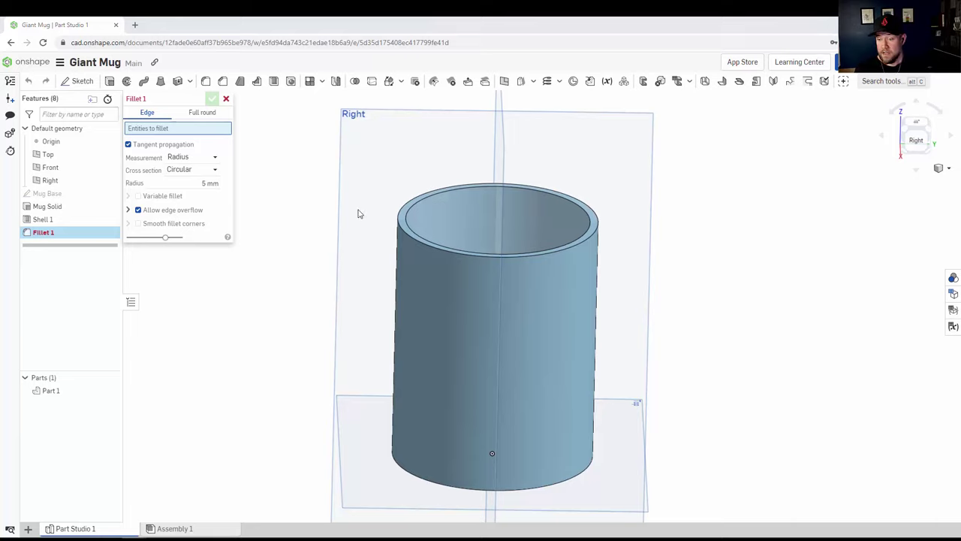
pyautogui.click(401, 231)
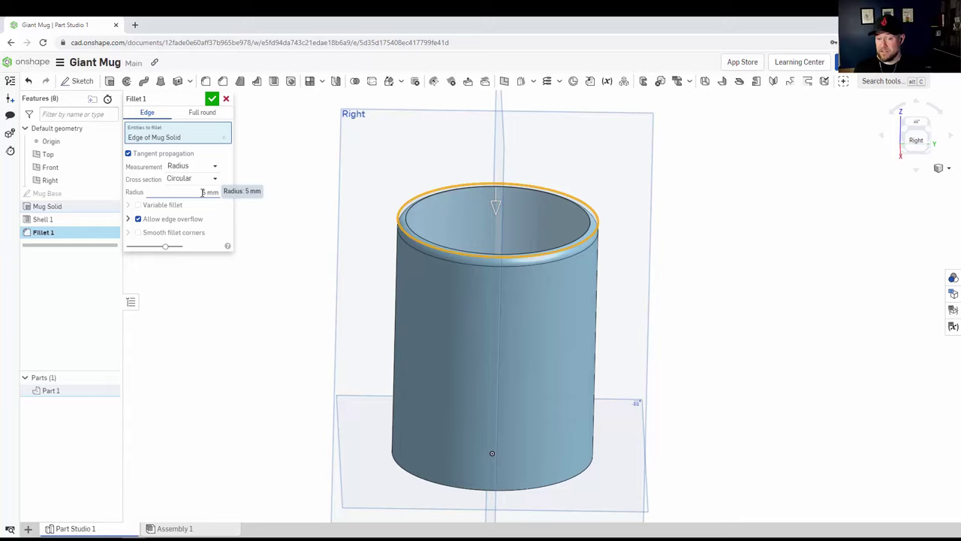
pyautogui.click(202, 192)
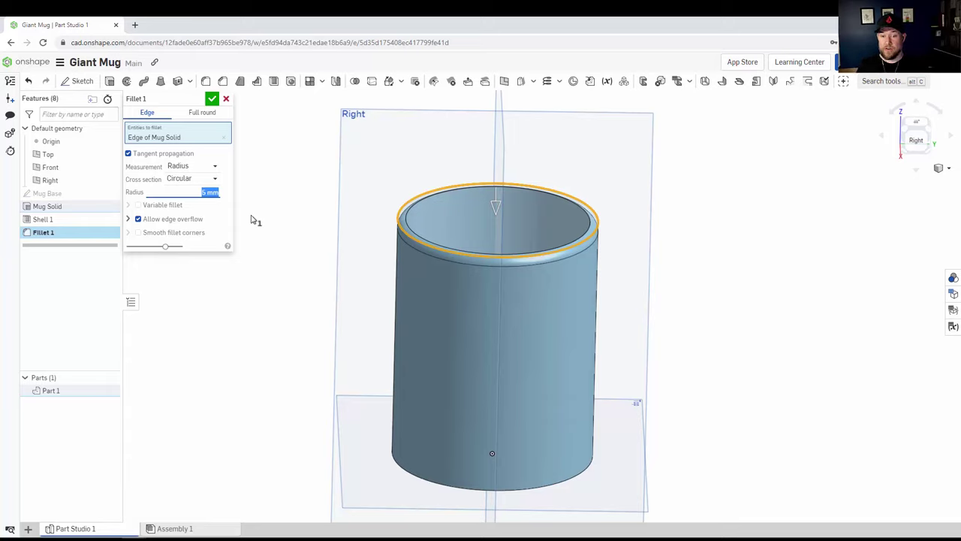
pyautogui.write('2')
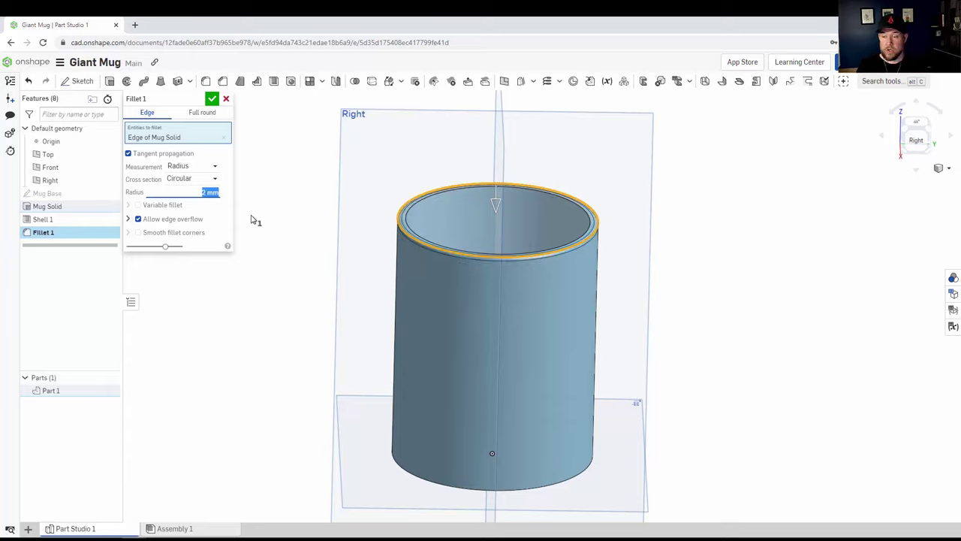
pyautogui.click(411, 231)
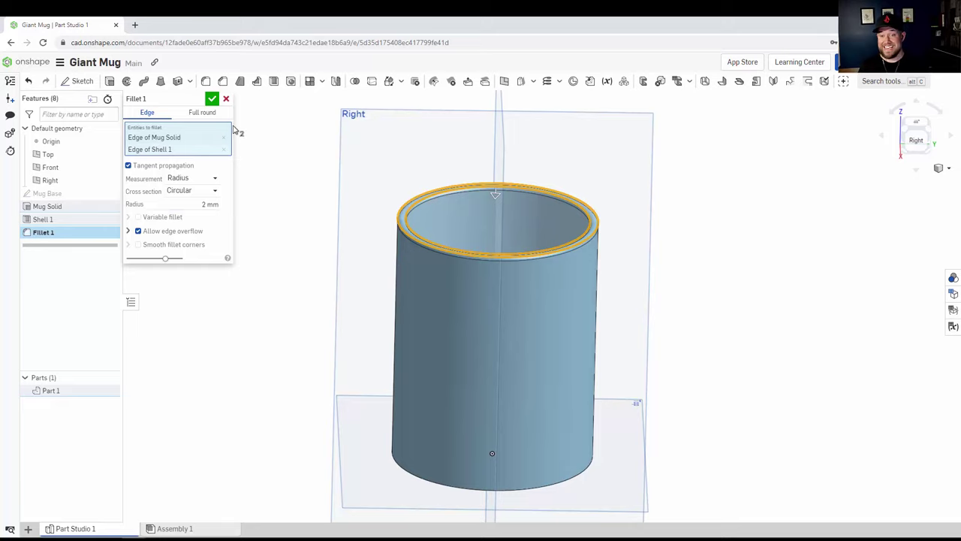
pyautogui.press('Return')
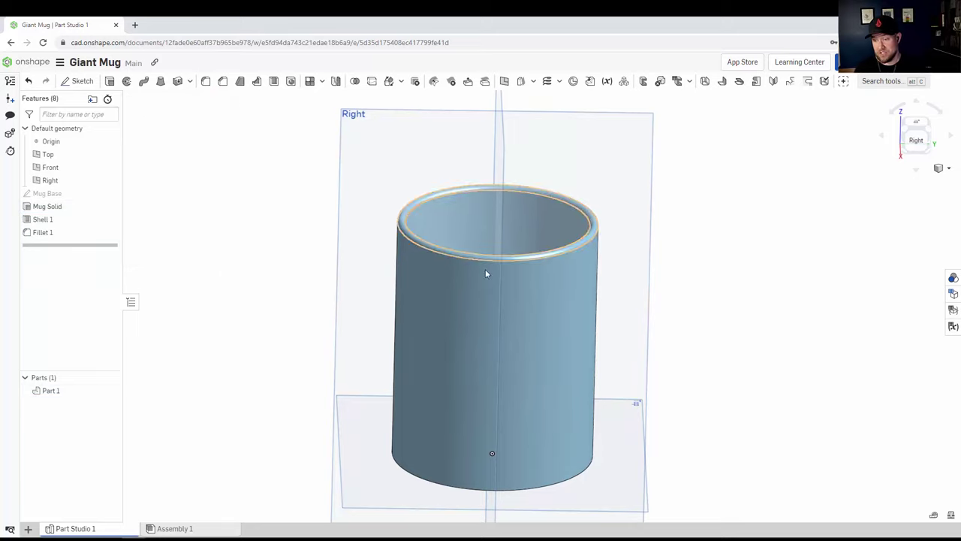
pyautogui.moveTo(527, 354); pyautogui.dragTo(433, 335, button='right')
pyautogui.moveTo(437, 373); pyautogui.dragTo(462, 369, button='right')
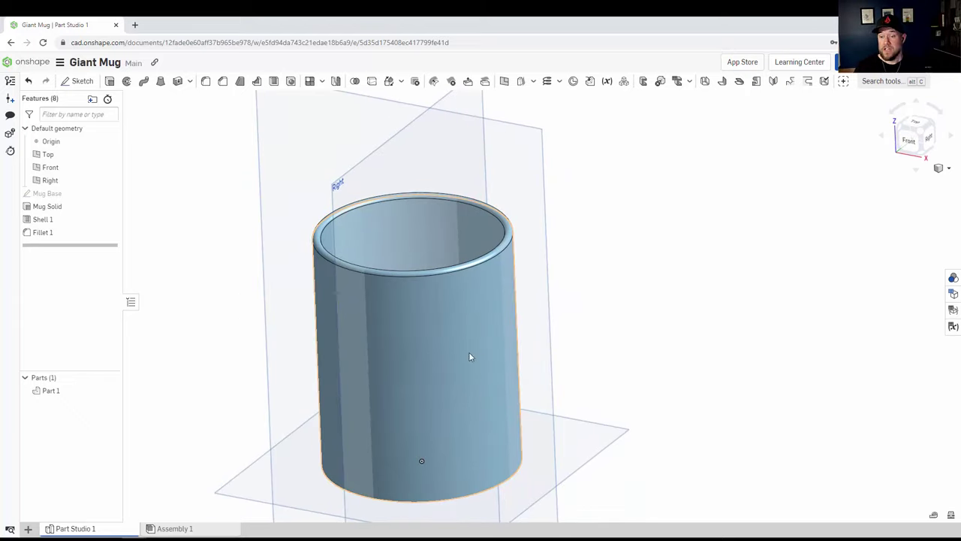
pyautogui.moveTo(470, 356); pyautogui.dragTo(487, 344, button='right')
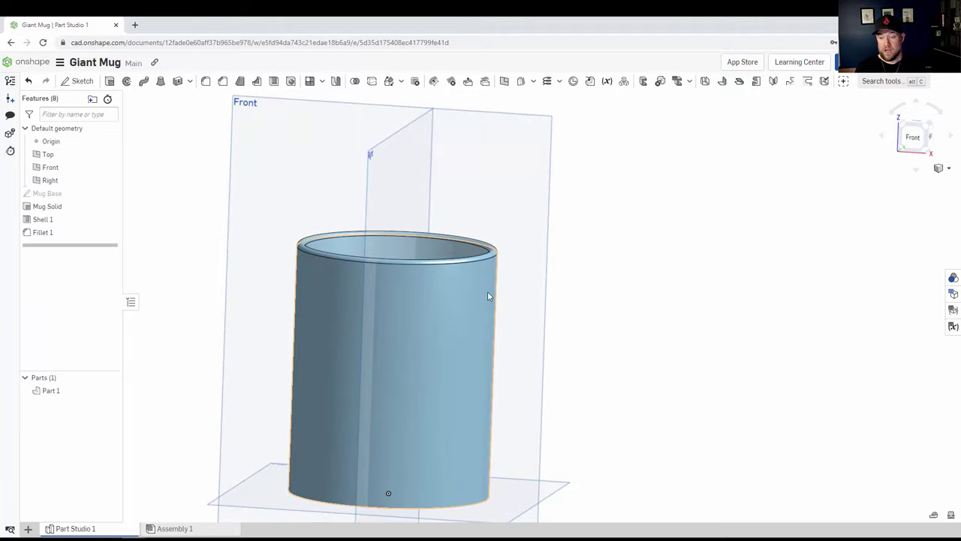
pyautogui.moveTo(487, 296); pyautogui.dragTo(472, 328, button='right')
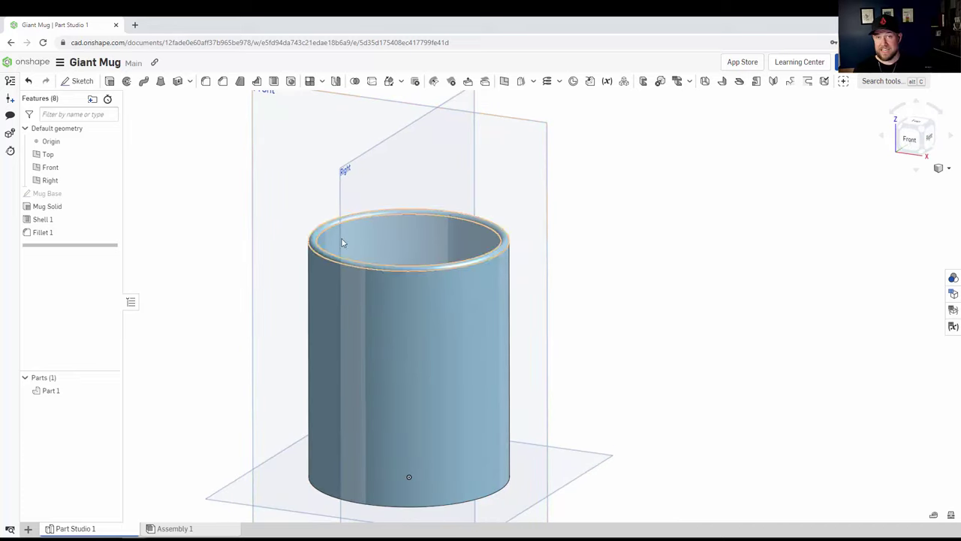
pyautogui.moveTo(528, 284); pyautogui.dragTo(445, 226, button='right')
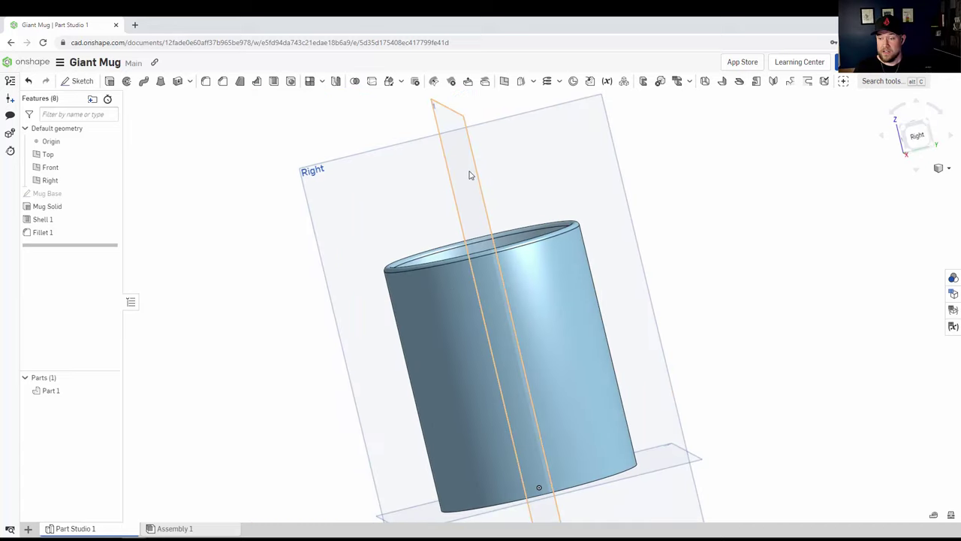
pyautogui.click(926, 145)
pyautogui.moveTo(526, 262); pyautogui.dragTo(481, 214, button='right')
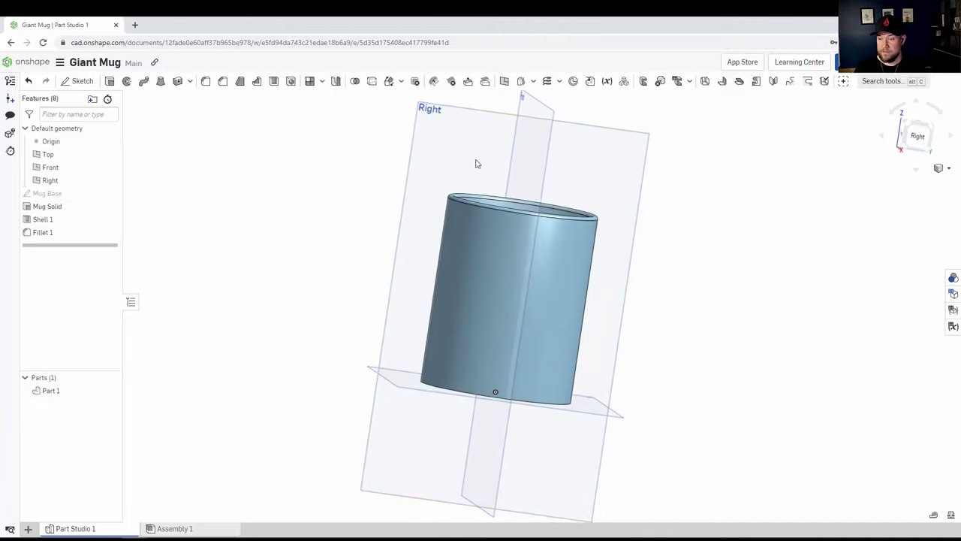
# Start a new plane offset from the Front plane and set its offset distance to 50 mm
pyautogui.moveTo(472, 167); pyautogui.dragTo(487, 259, button='middle')
pyautogui.click(522, 189)
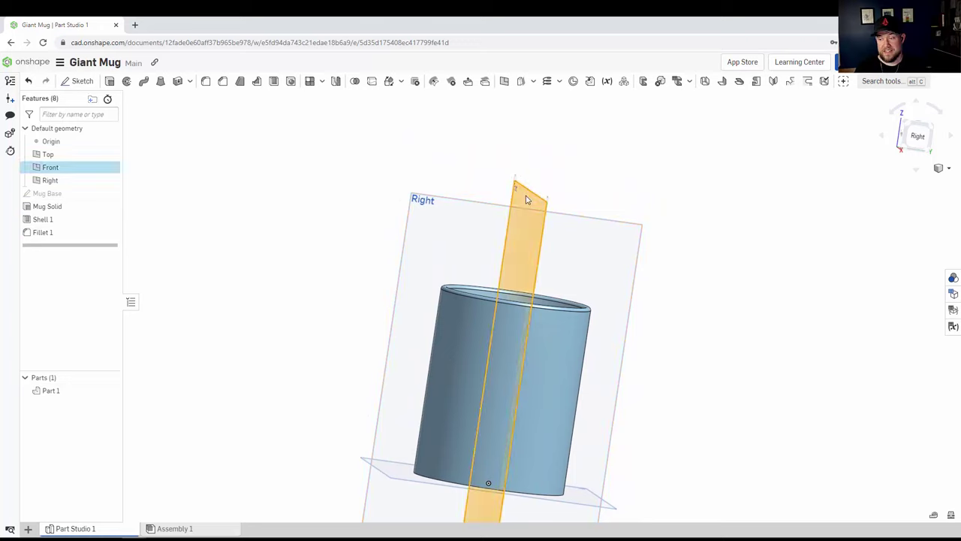
pyautogui.rightClick(526, 195)
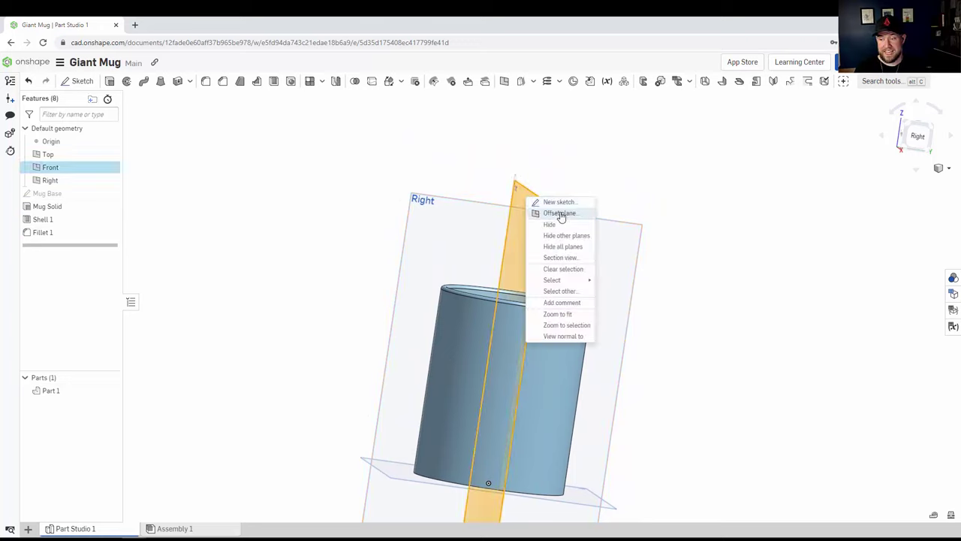
pyautogui.click(560, 214)
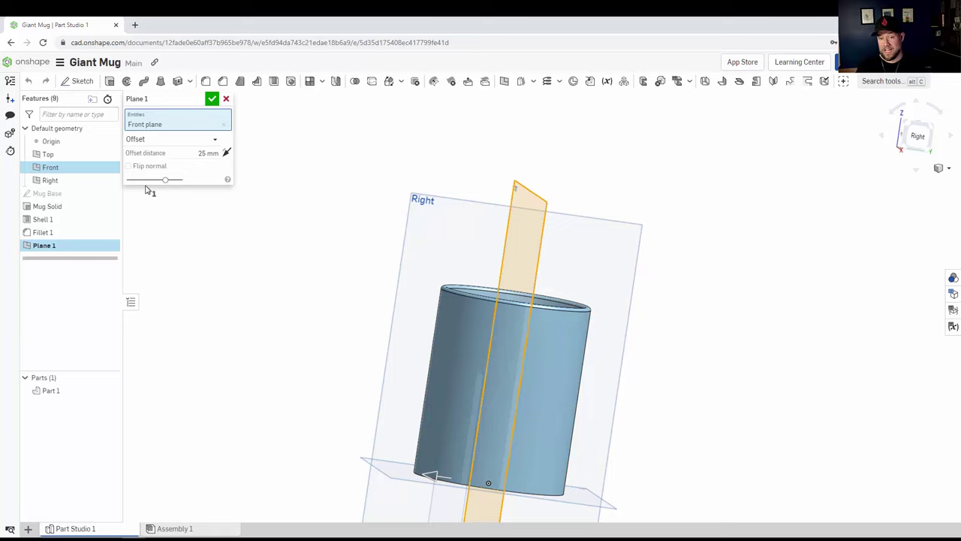
pyautogui.click(197, 153)
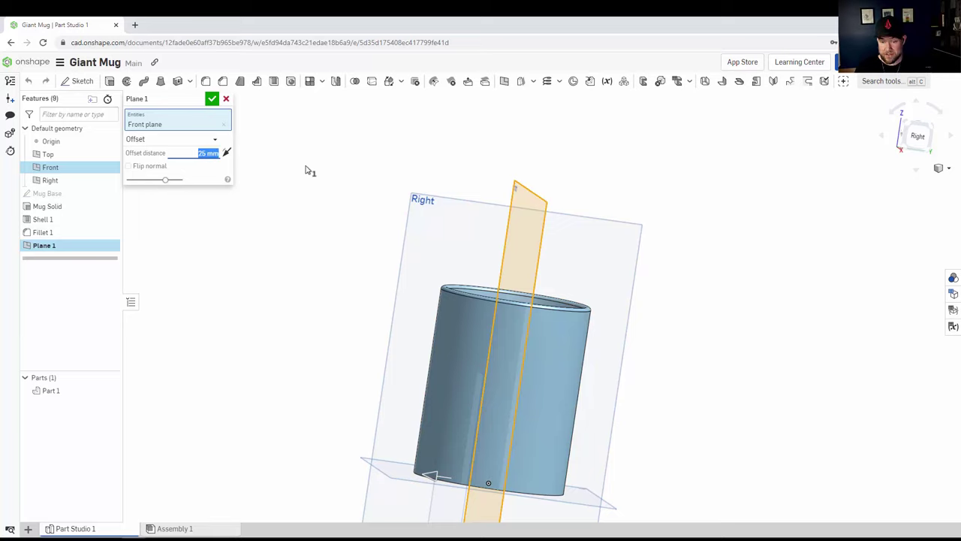
pyautogui.write('50')
pyautogui.press('Return')
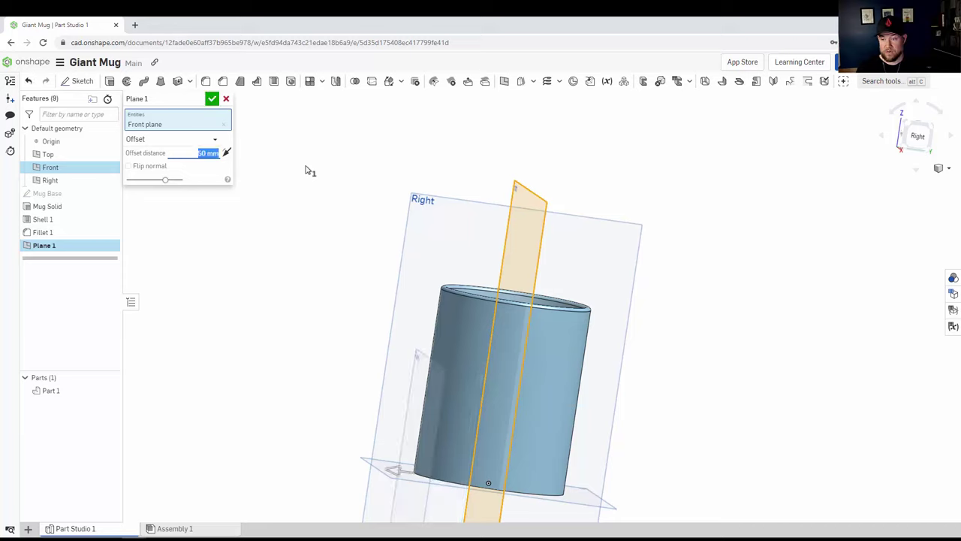
# Try to complete the offset plane with the mug's outer face added as a second reference entity
pyautogui.moveTo(444, 362); pyautogui.dragTo(484, 392, button='right')
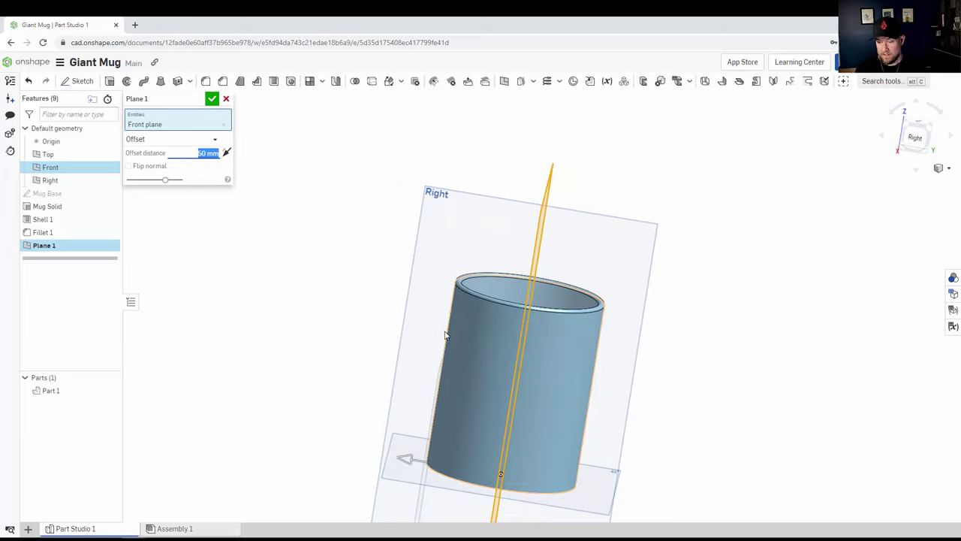
pyautogui.moveTo(425, 418); pyautogui.dragTo(447, 434, button='right')
pyautogui.click(447, 434)
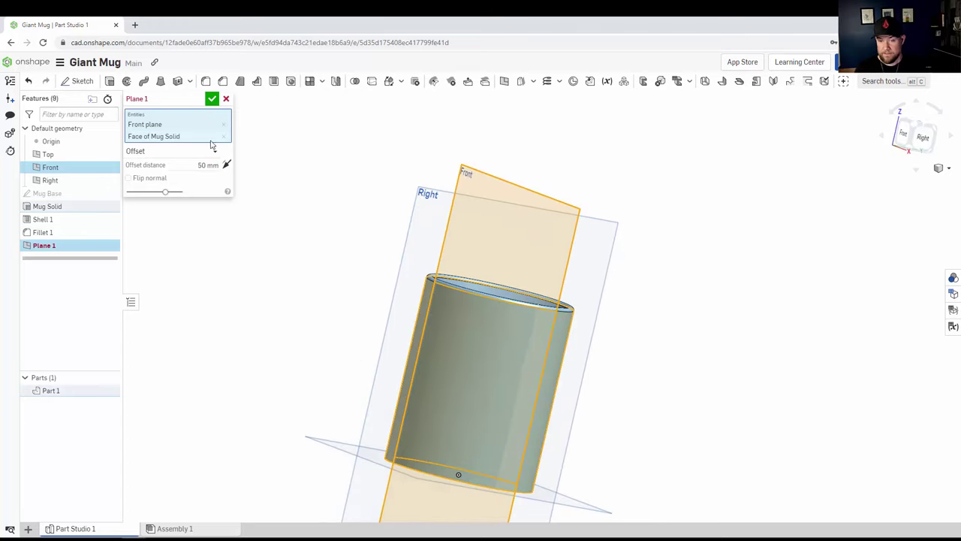
pyautogui.moveTo(412, 230); pyautogui.dragTo(302, 257, button='right')
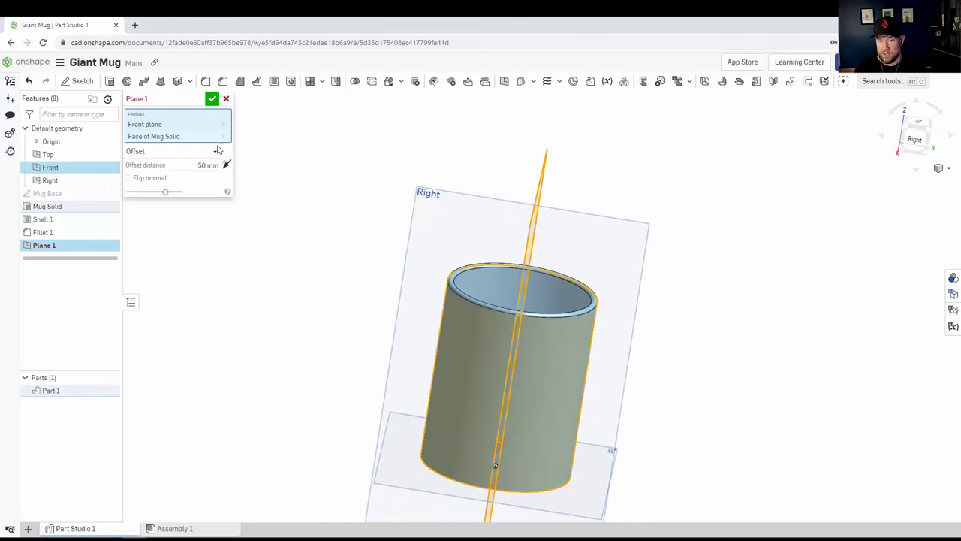
pyautogui.click(198, 168)
pyautogui.press('Return')
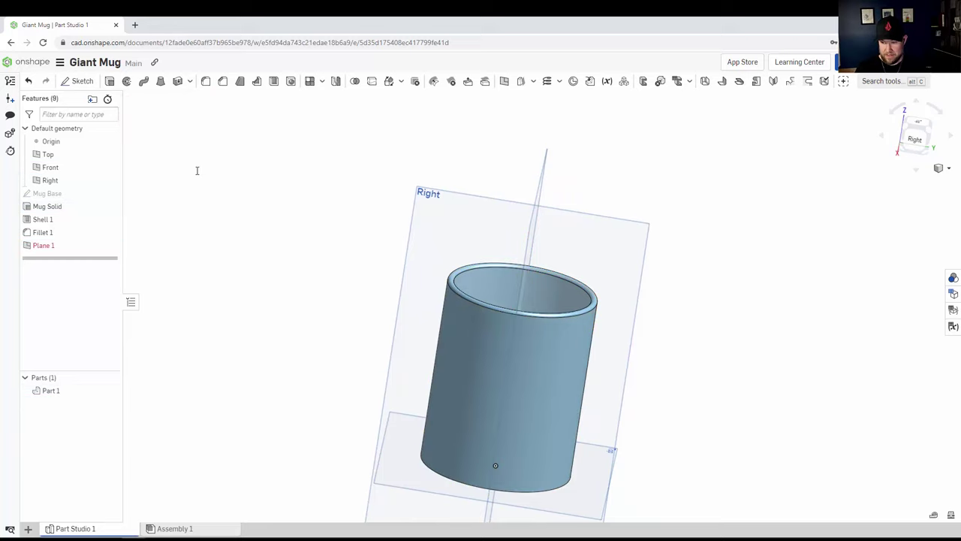
# Create a plane offset 50 mm from the Front plane, using only the Front plane as reference
pyautogui.click(544, 186)
pyautogui.rightClick(545, 185)
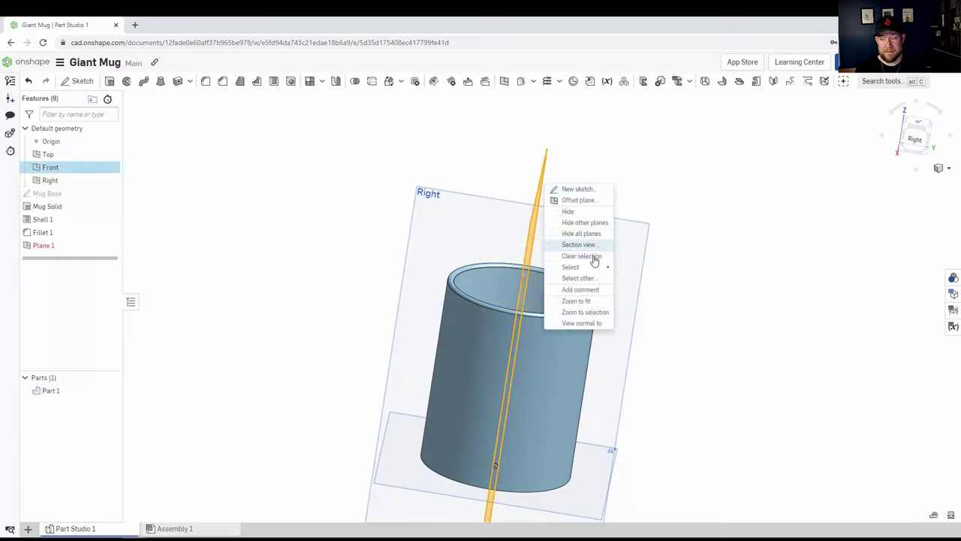
pyautogui.click(573, 199)
pyautogui.click(197, 152)
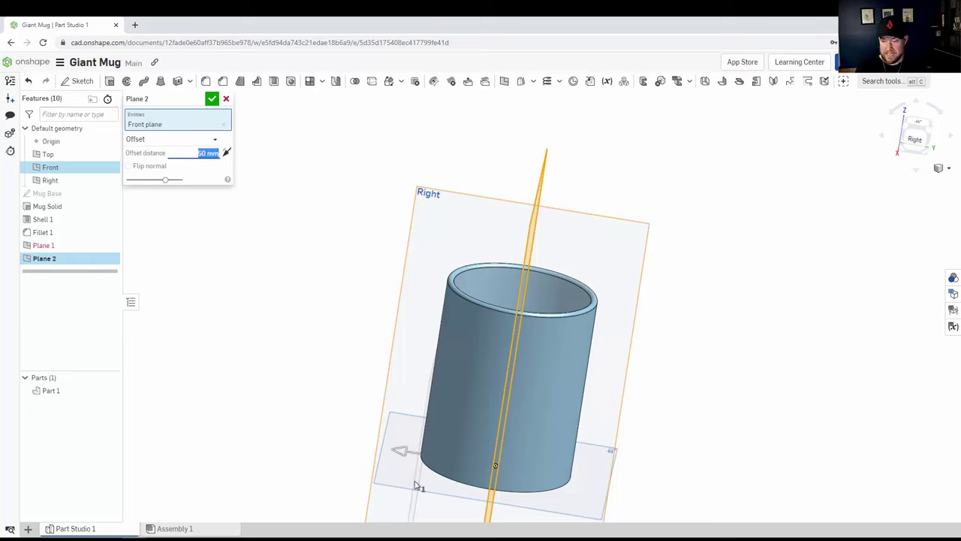
pyautogui.click(212, 99)
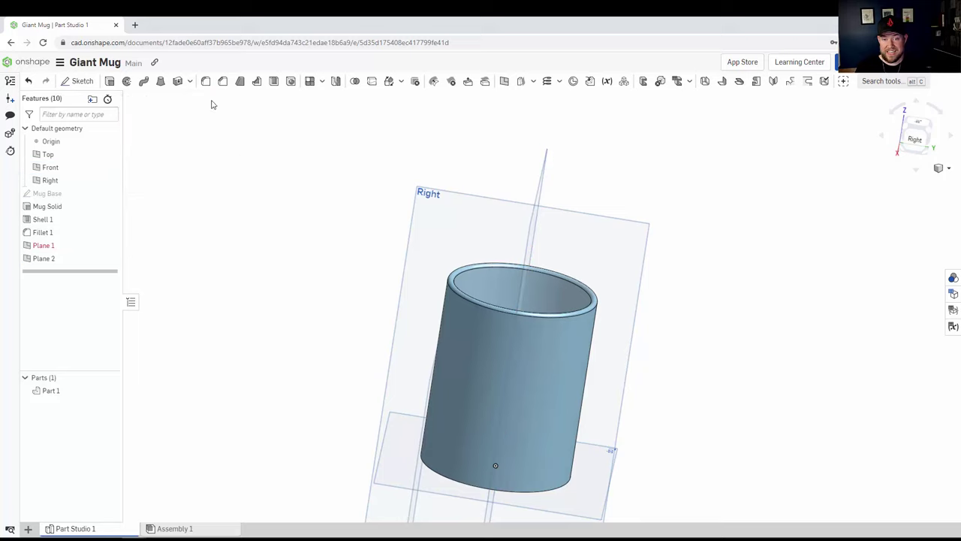
# Enlarge the new offset plane upward so it extends past the top of the mug
pyautogui.moveTo(448, 438); pyautogui.dragTo(545, 466, button='right')
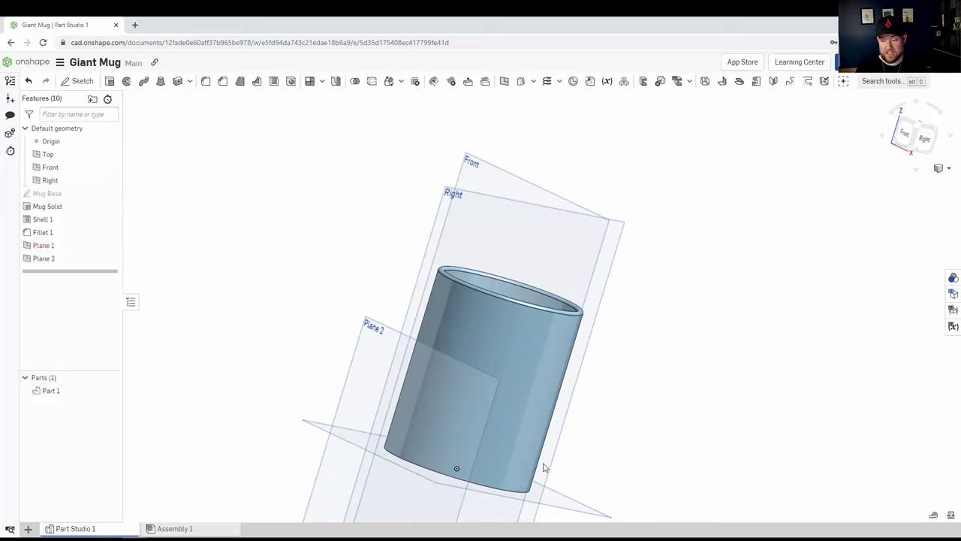
pyautogui.click(358, 359)
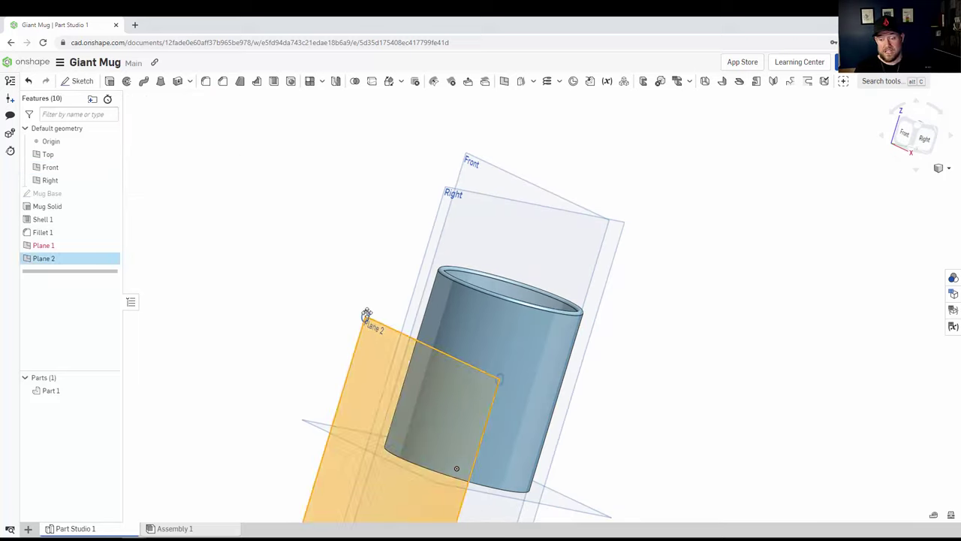
pyautogui.moveTo(366, 314); pyautogui.dragTo(441, 139)
pyautogui.moveTo(485, 333); pyautogui.dragTo(461, 347, button='right')
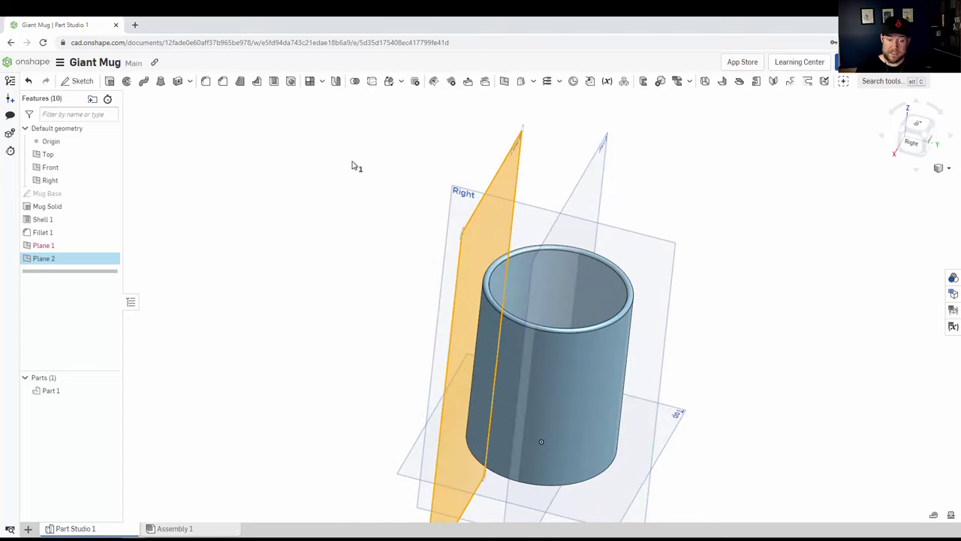
# Rename the enlarged offset plane as Outer Edge
pyautogui.press('n')
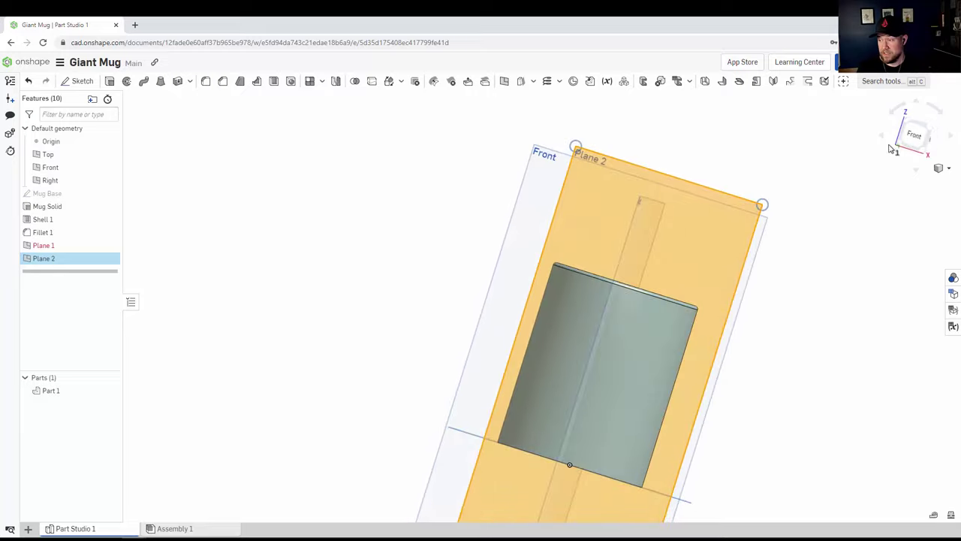
pyautogui.click(903, 137)
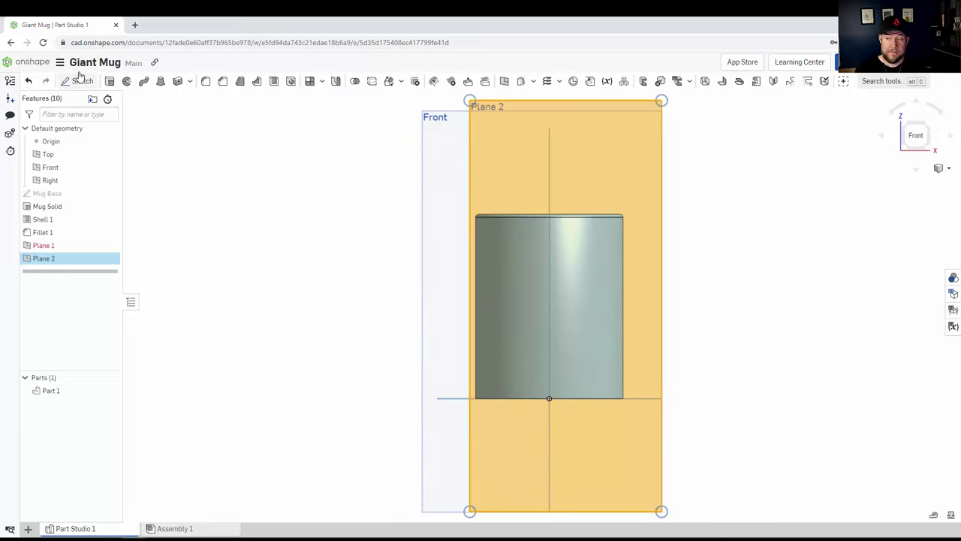
pyautogui.click(40, 262)
pyautogui.rightClick(40, 264)
pyautogui.click(78, 274)
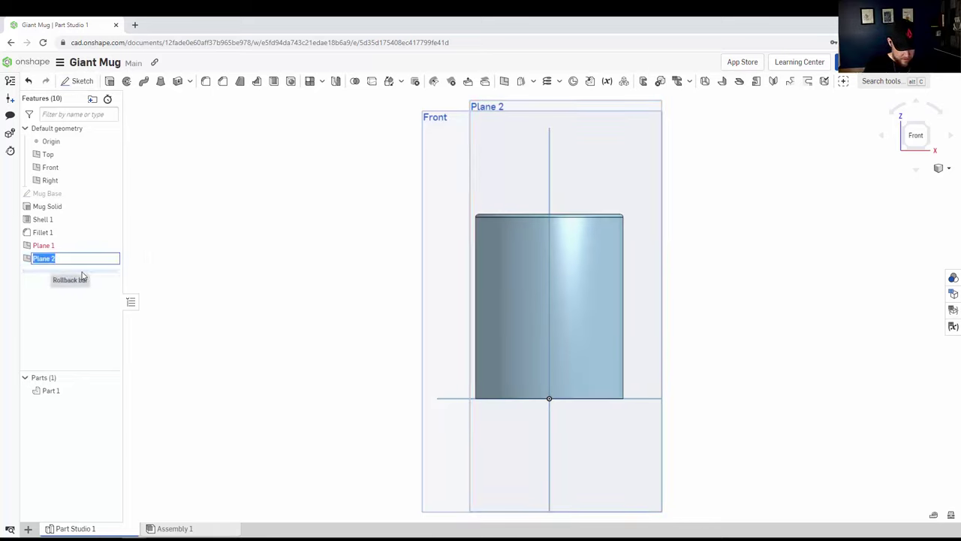
pyautogui.write('handle')
pyautogui.press('BackSpace')
pyautogui.press('BackSpace')
pyautogui.press('BackSpace')
pyautogui.press('BackSpace')
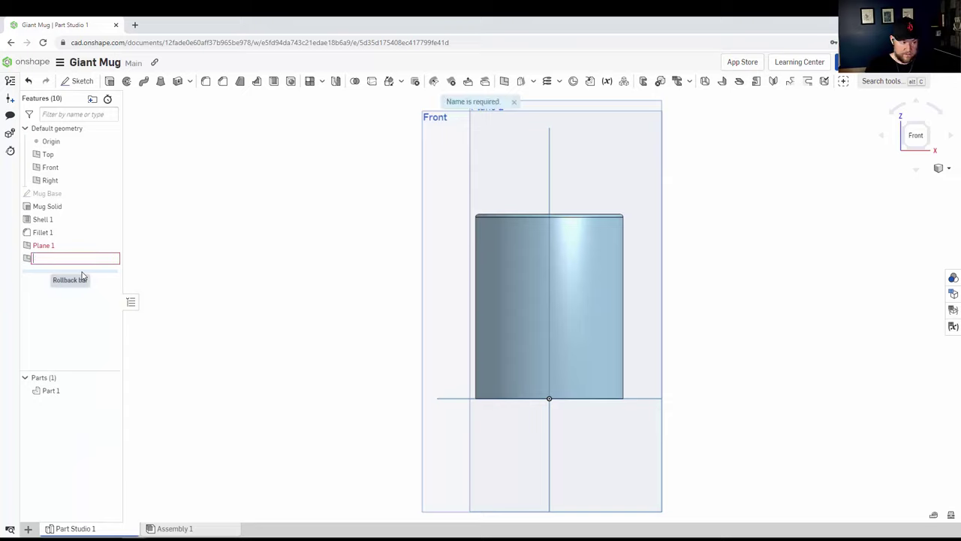
pyautogui.write('Oute')
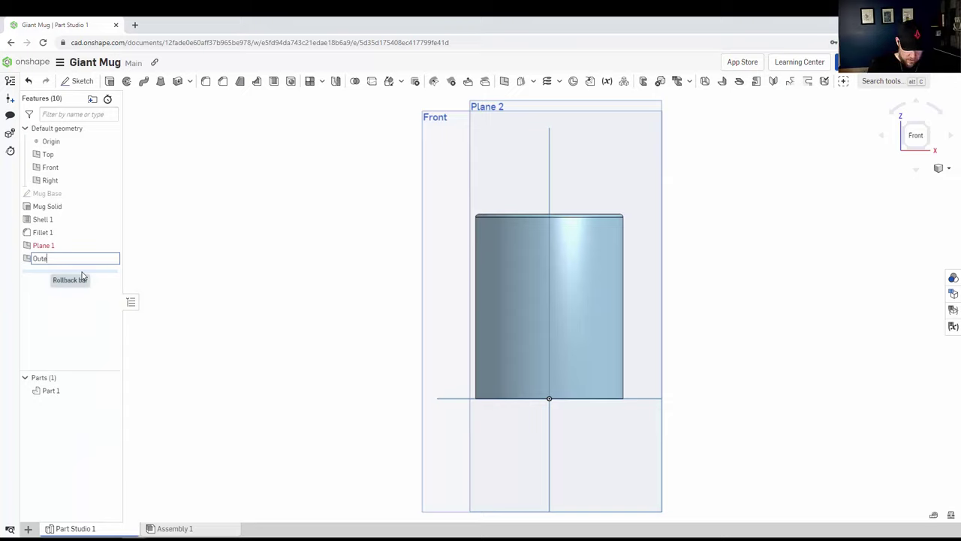
pyautogui.write('r Edge')
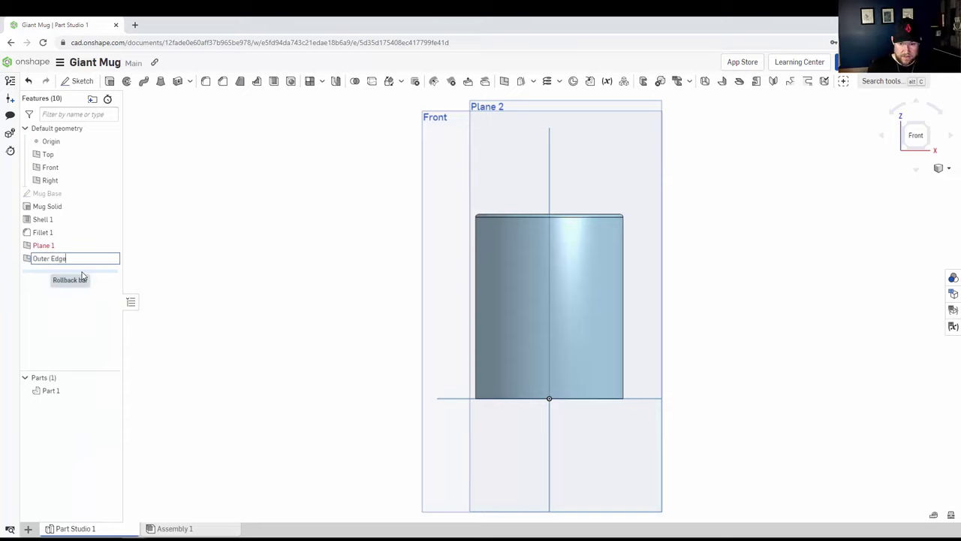
pyautogui.press('Return')
# On the Outer Edge plane, sketch an ellipse about 17 mm wide and 9 mm high, centred vertically above the origin near the mug's rim
pyautogui.moveTo(418, 304); pyautogui.dragTo(444, 313, button='right')
pyautogui.hotkey('shift', '1')
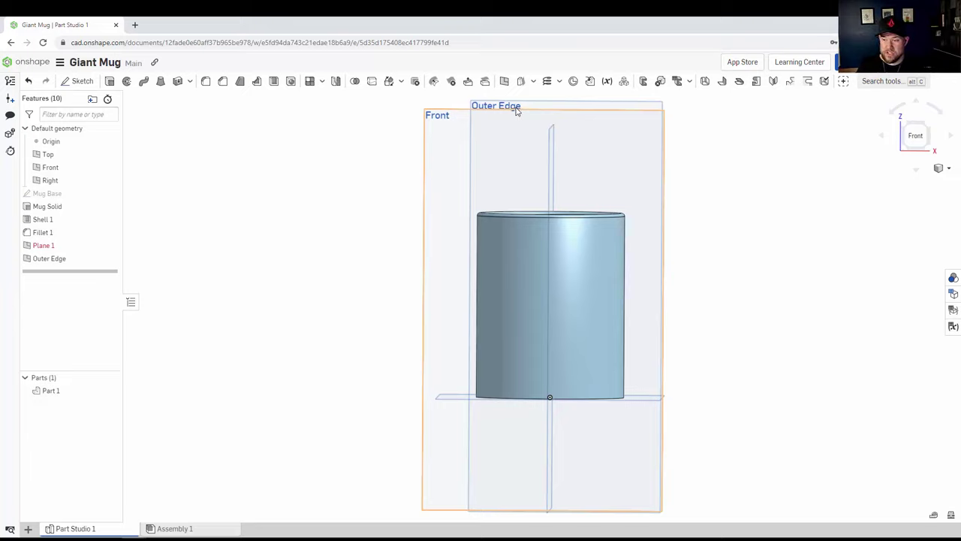
pyautogui.click(563, 103)
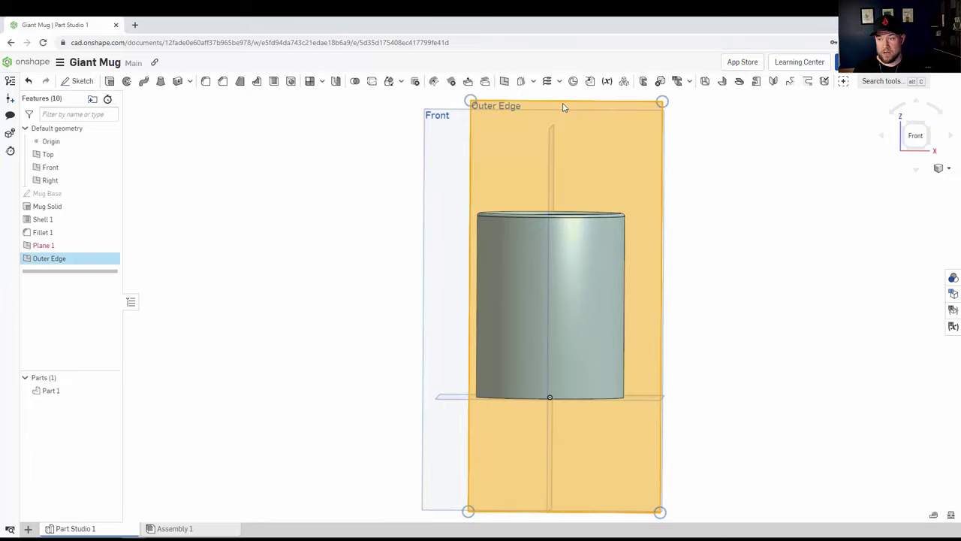
pyautogui.click(80, 81)
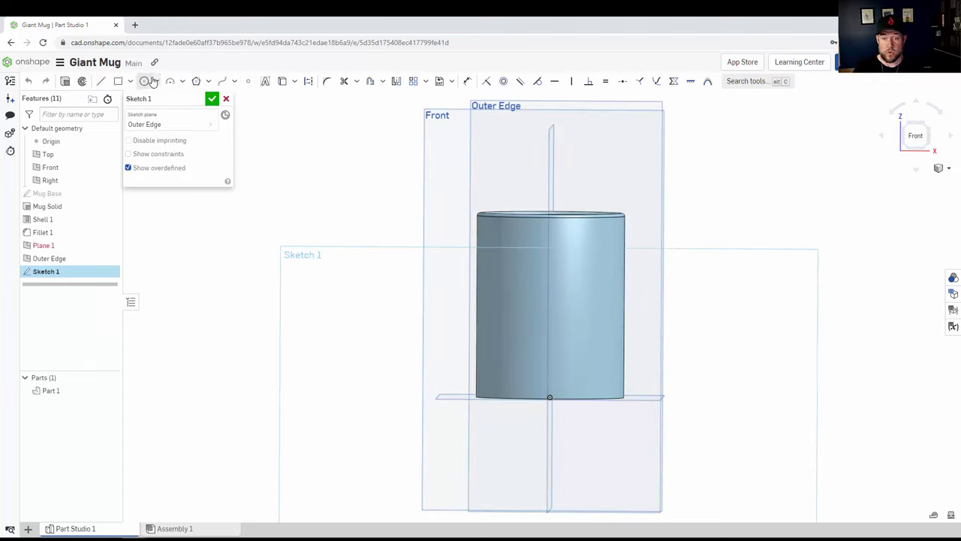
pyautogui.click(157, 83)
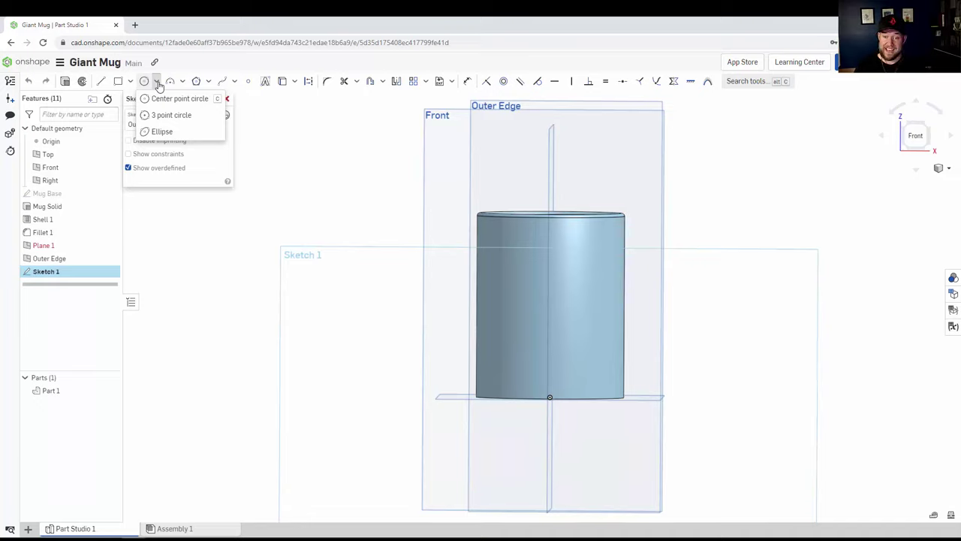
pyautogui.click(165, 131)
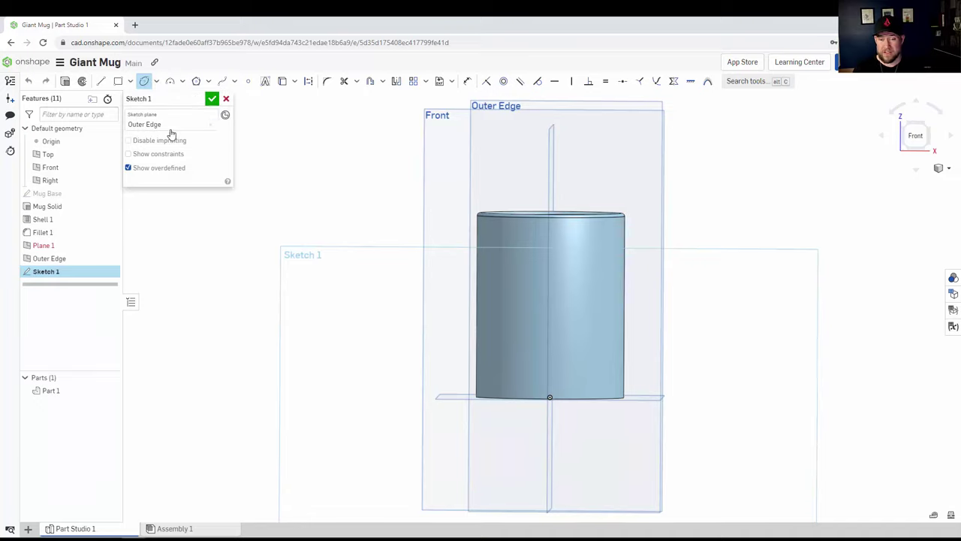
pyautogui.click(917, 138)
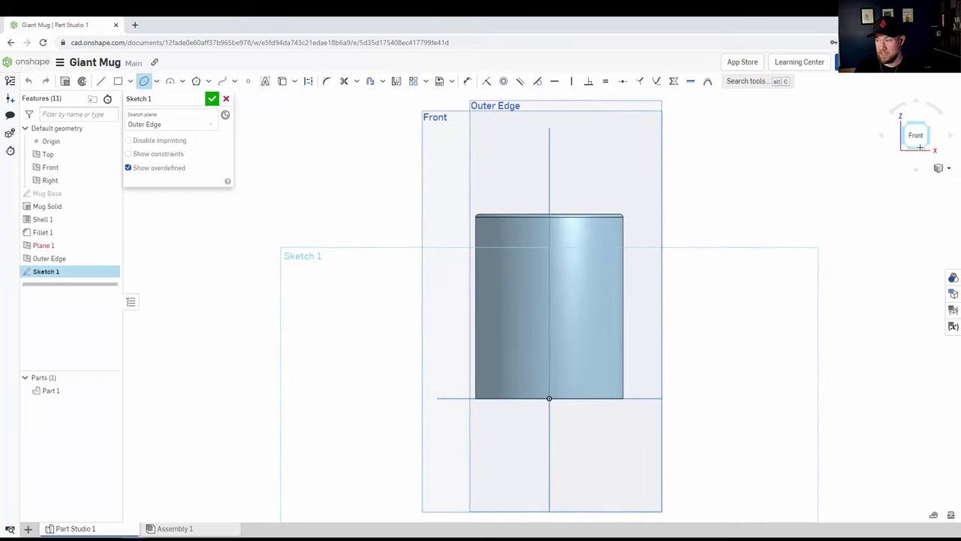
pyautogui.scroll(3, 545, 259)
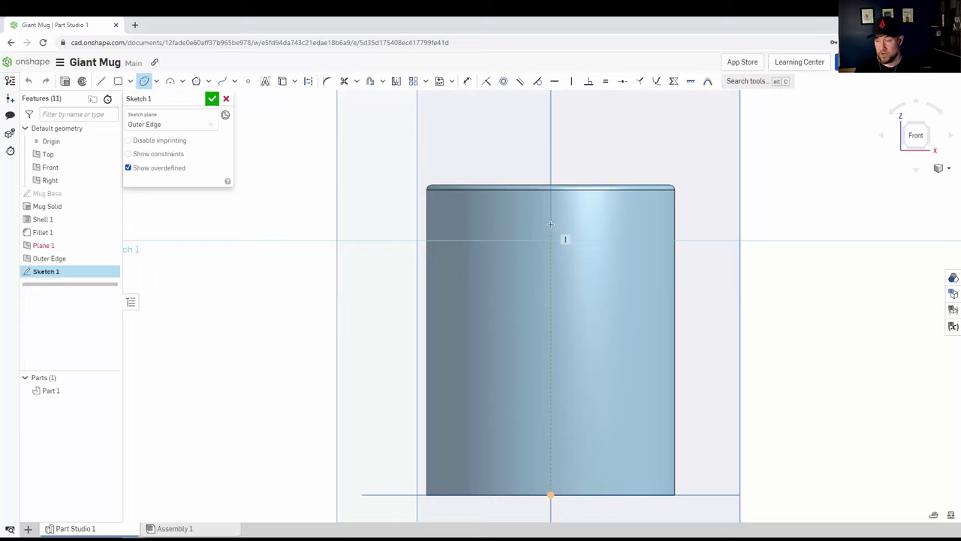
pyautogui.click(550, 227)
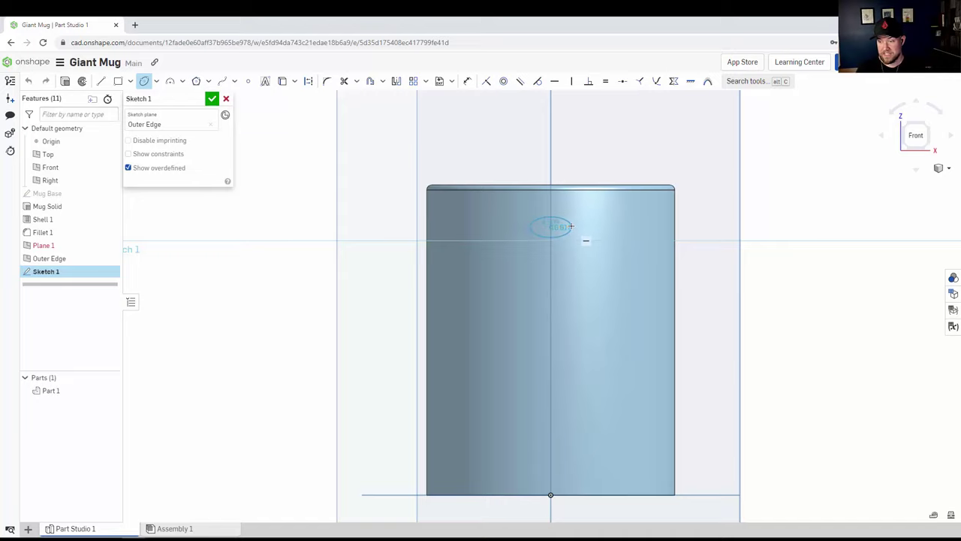
pyautogui.click(571, 225)
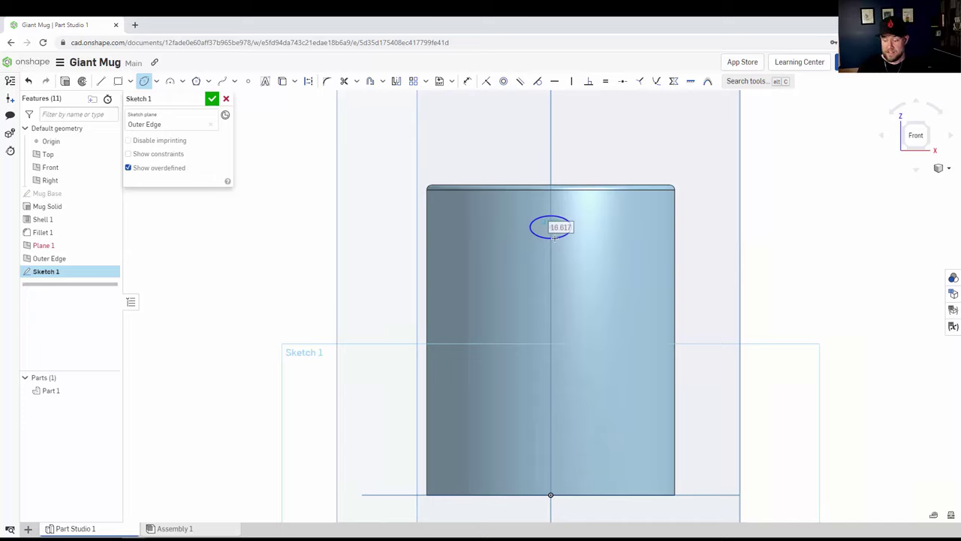
# Set the ellipse's width to 16 mm and height to 10 mm, and finish the sketch
pyautogui.write('15')
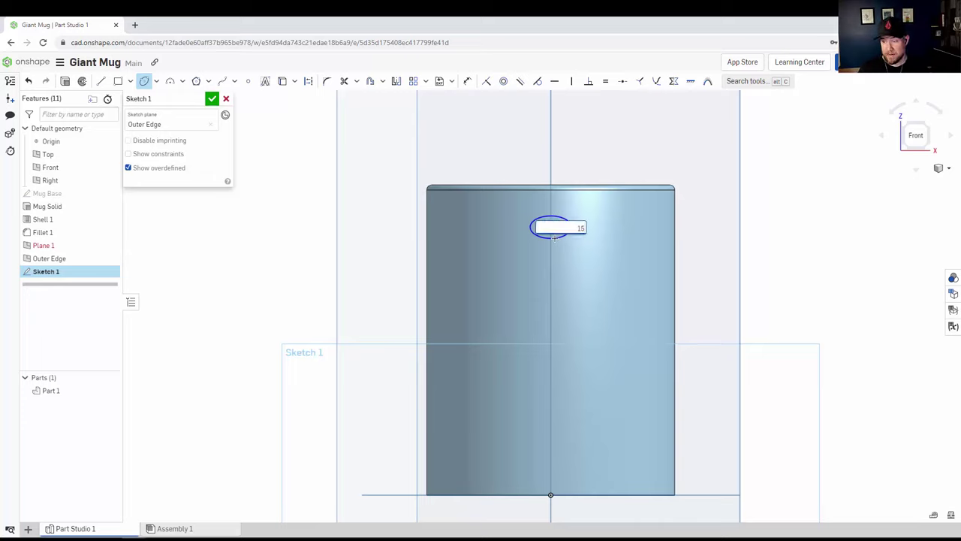
pyautogui.press('BackSpace')
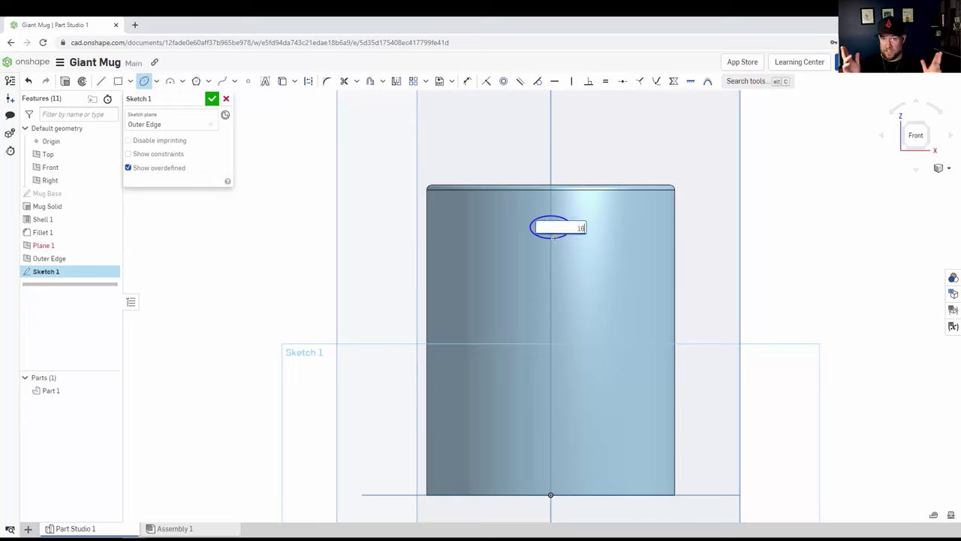
pyautogui.press('Return')
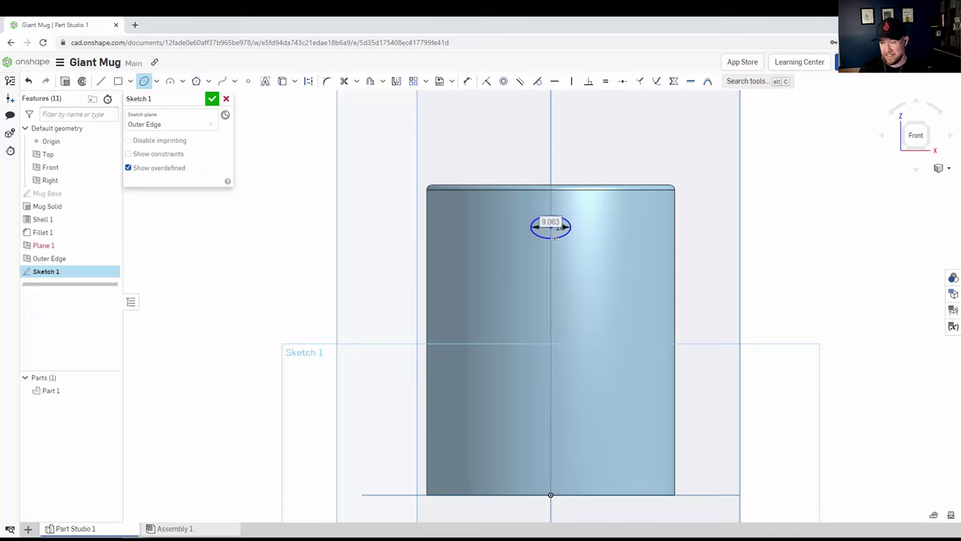
pyautogui.write('10')
pyautogui.press('Return')
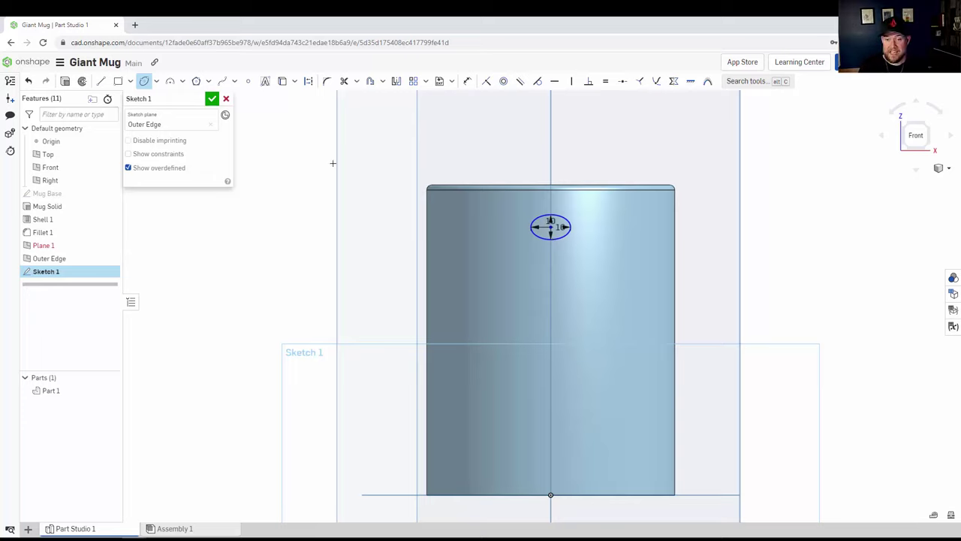
pyautogui.click(211, 100)
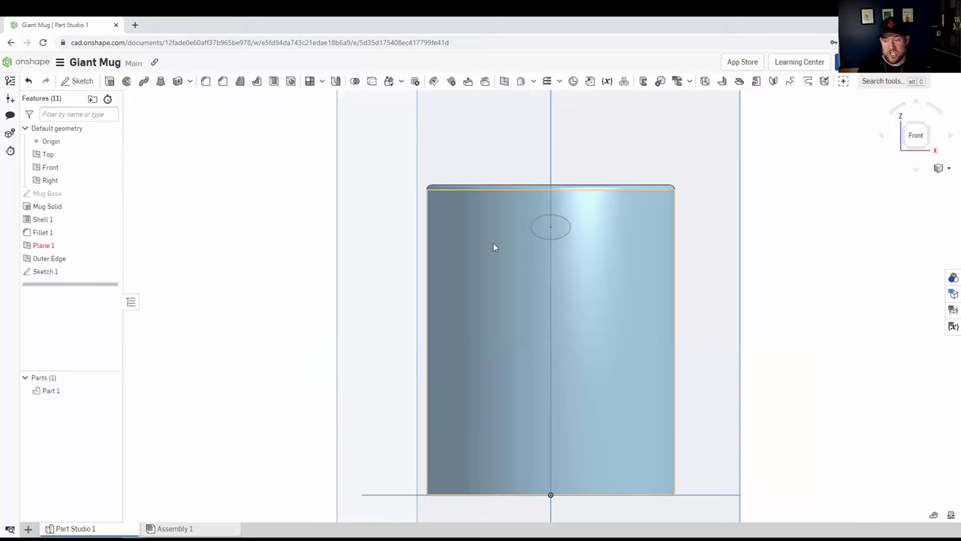
# In the Handle sketch, add a second ellipse near the mug's base, vertically above the origin and matching the upper ellipse's size, and finish the sketch
pyautogui.moveTo(504, 251); pyautogui.dragTo(536, 290, button='right')
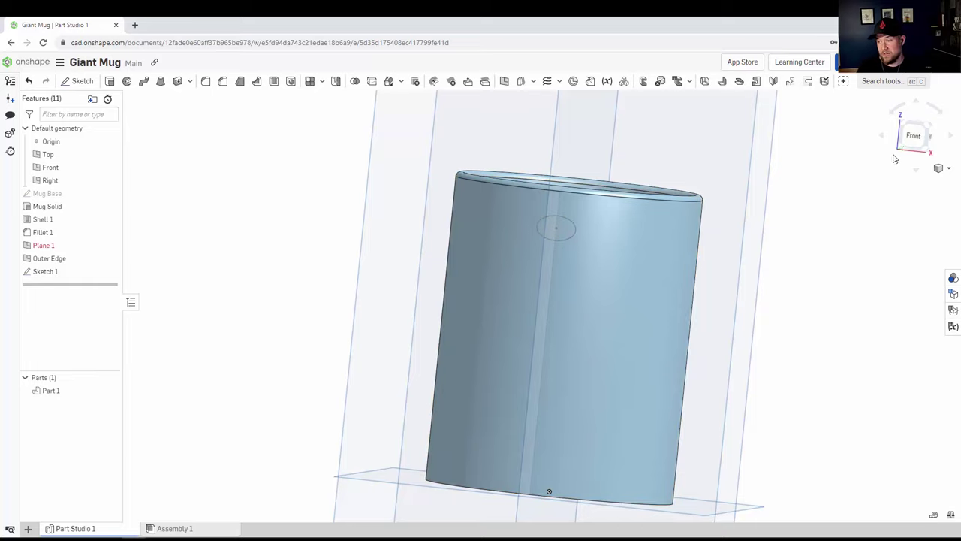
pyautogui.click(914, 135)
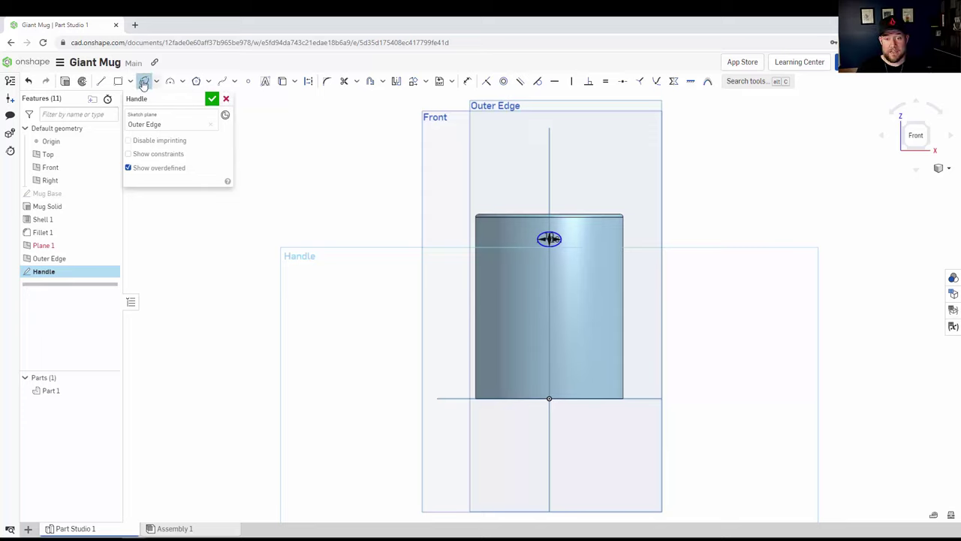
pyautogui.click(144, 83)
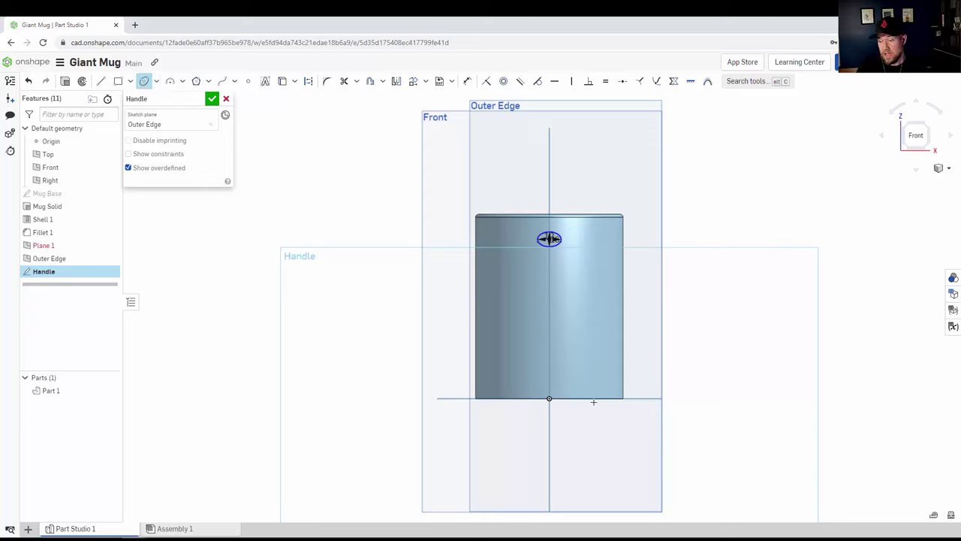
pyautogui.click(549, 359)
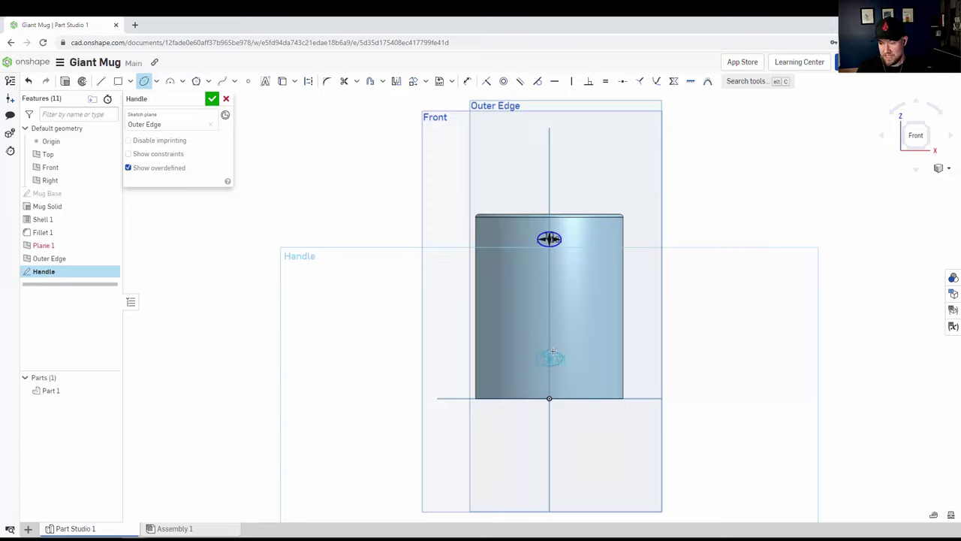
pyautogui.click(553, 351)
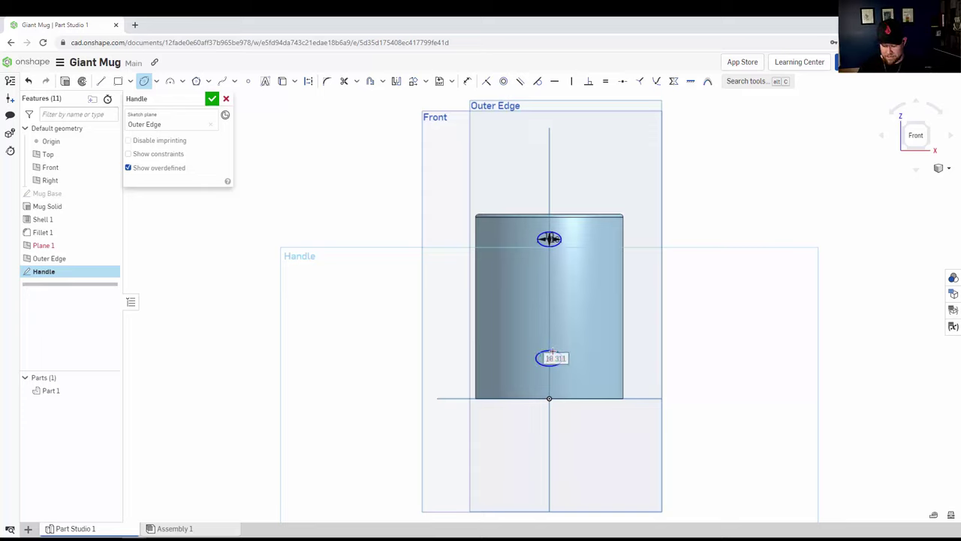
pyautogui.write('18')
pyautogui.press('Return')
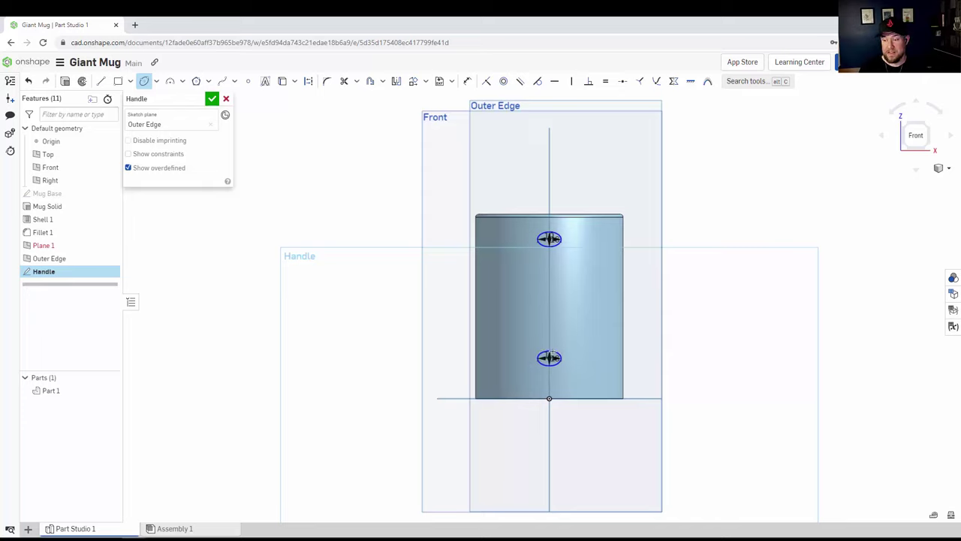
pyautogui.click(213, 102)
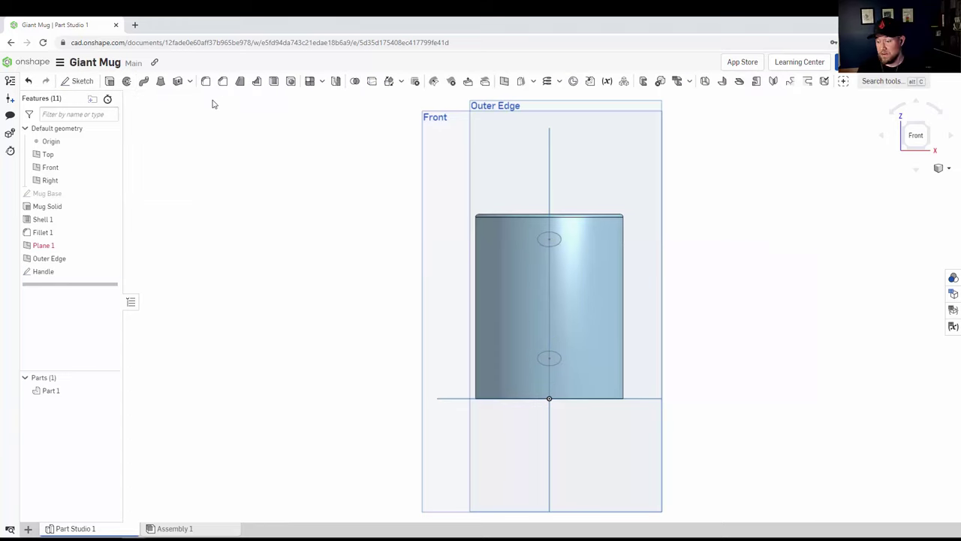
# Enlarge the Right plane sideways so it extends well past the mug on the side of the handle ellipses
pyautogui.moveTo(599, 339)
pyautogui.mouseDown(button='right')
pyautogui.moveTo(528, 336)
pyautogui.moveTo(589, 339)
pyautogui.moveTo(551, 335)
pyautogui.mouseUp(button='right')
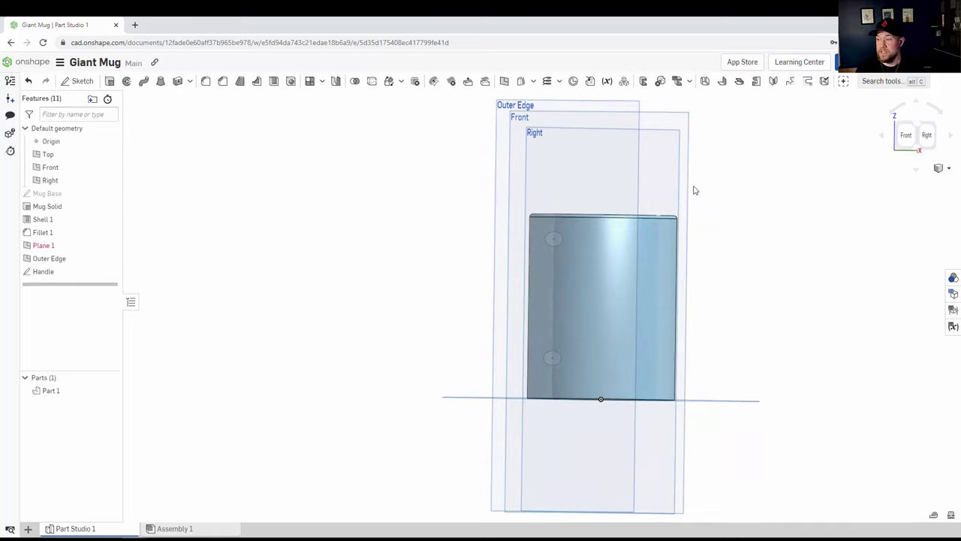
pyautogui.moveTo(556, 322); pyautogui.dragTo(521, 333, button='right')
pyautogui.click(522, 224)
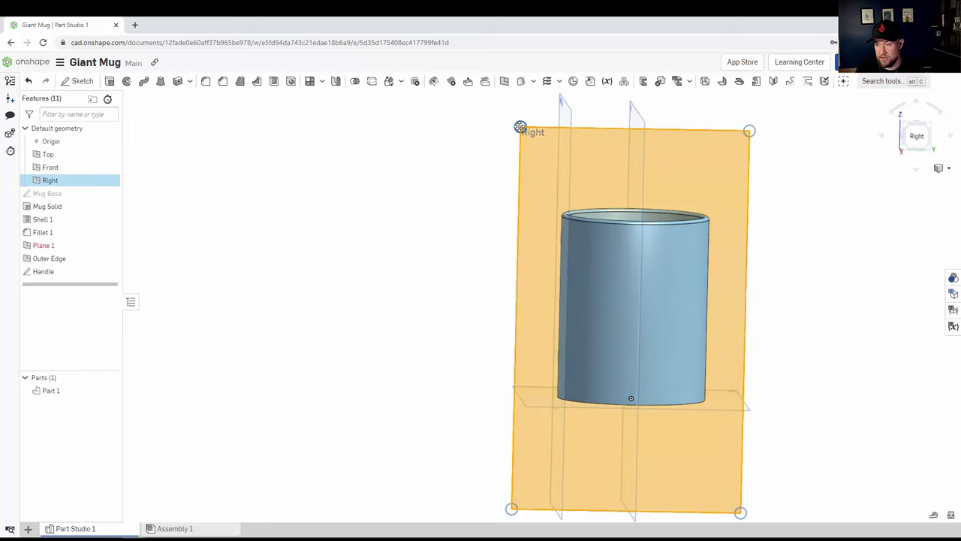
pyautogui.moveTo(521, 127); pyautogui.dragTo(432, 124)
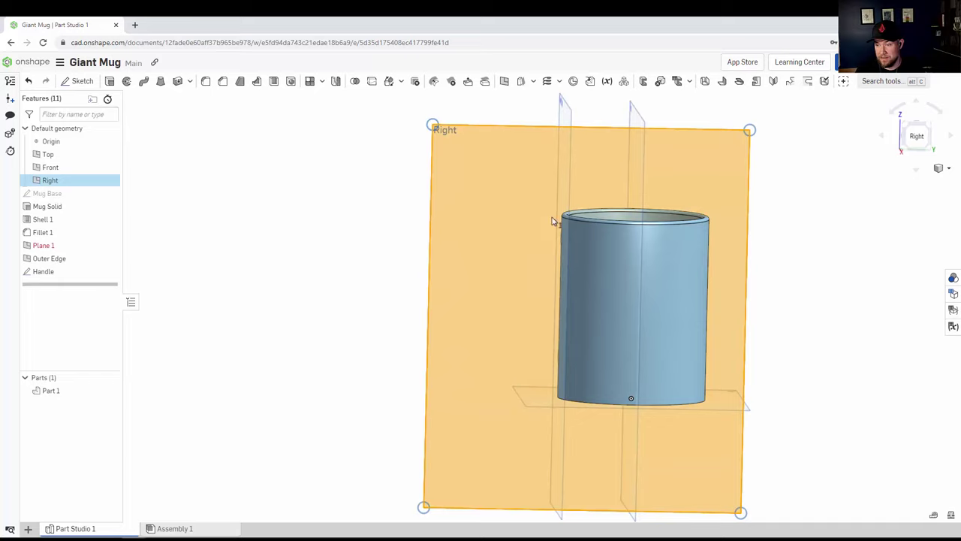
# On the Right plane, sketch a handle-shaped spline from the upper ellipse's centre through three outer points to the lower ellipse's centre
pyautogui.click(916, 135)
pyautogui.scroll(1, 487, 302)
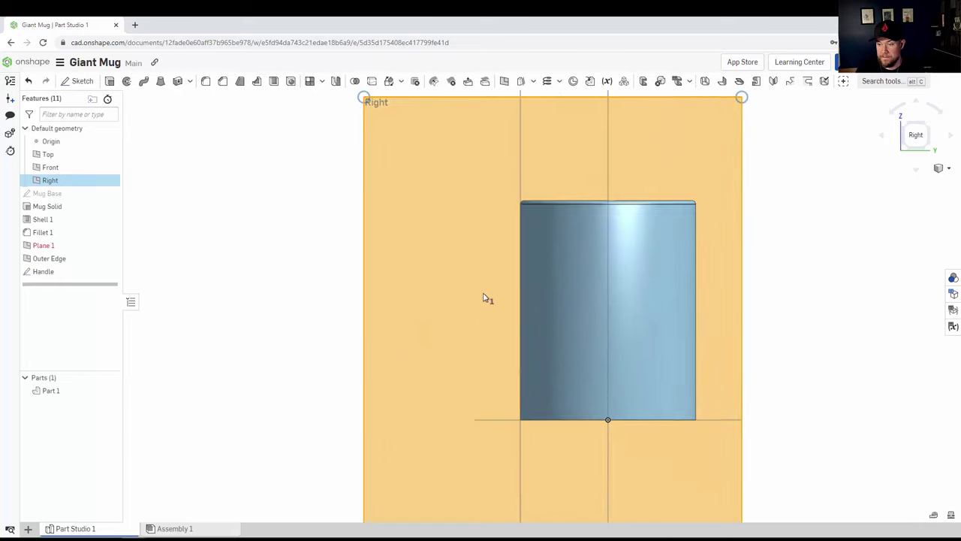
pyautogui.click(69, 82)
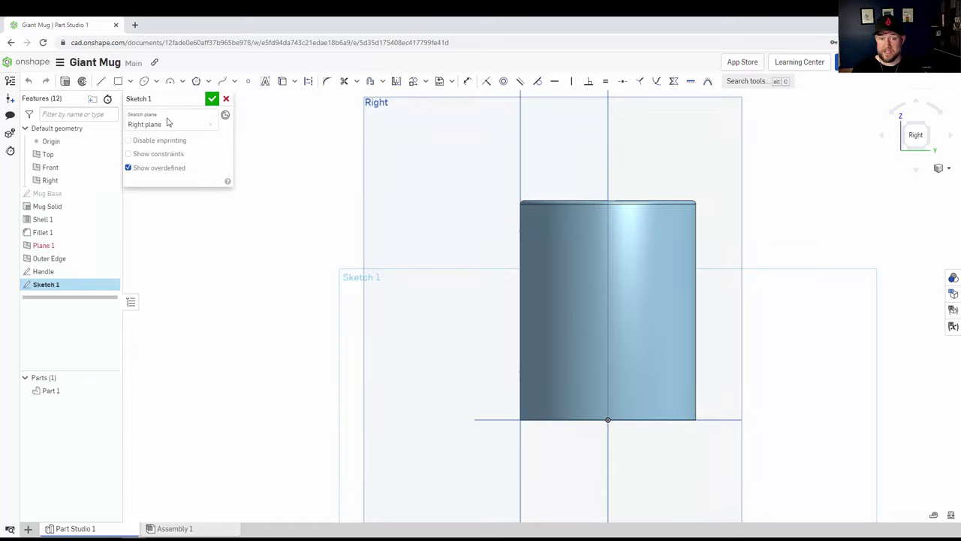
pyautogui.click(181, 82)
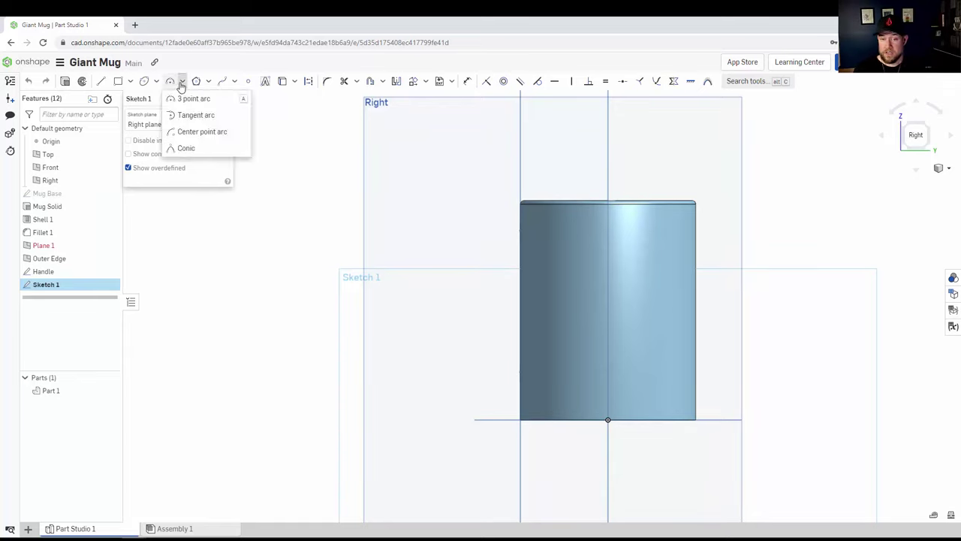
pyautogui.click(223, 84)
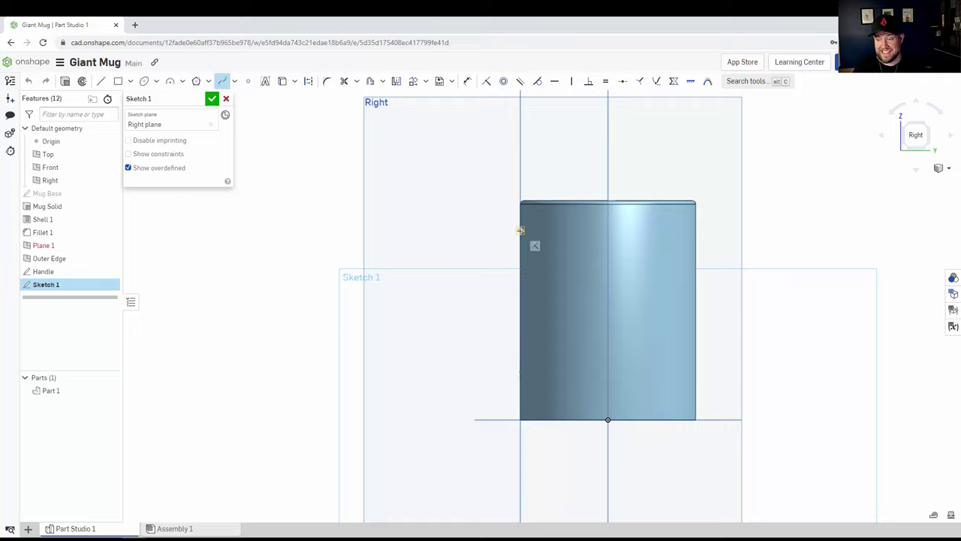
pyautogui.click(520, 231)
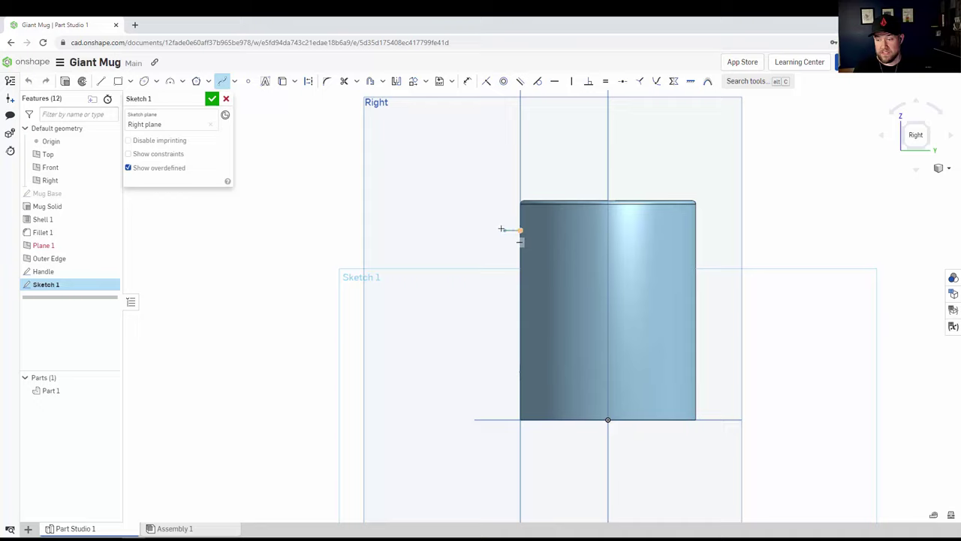
pyautogui.click(460, 238)
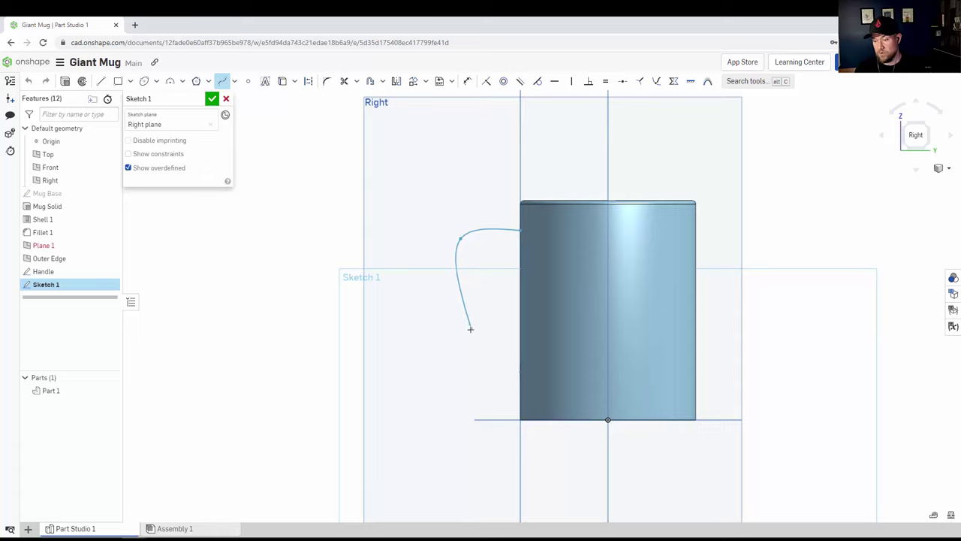
pyautogui.click(476, 334)
pyautogui.click(474, 374)
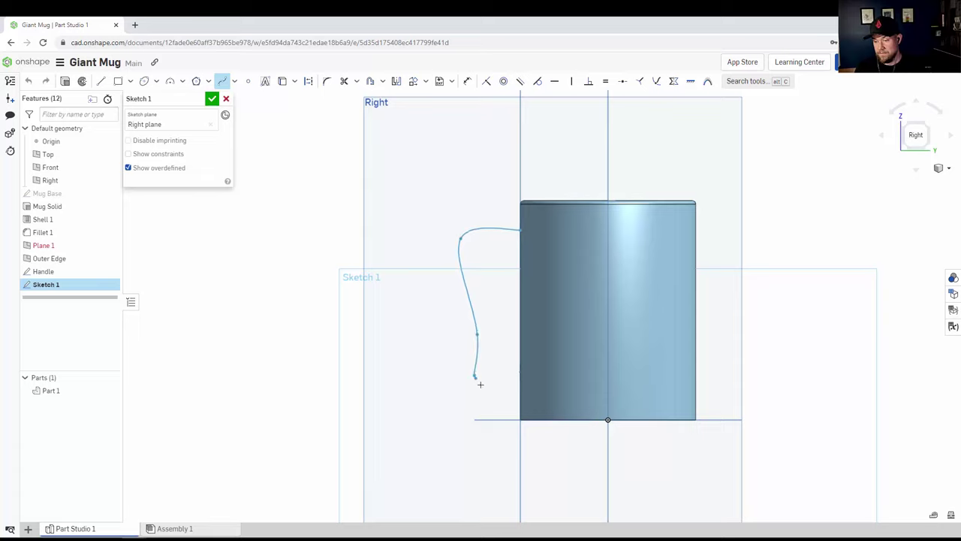
pyautogui.doubleClick(520, 372)
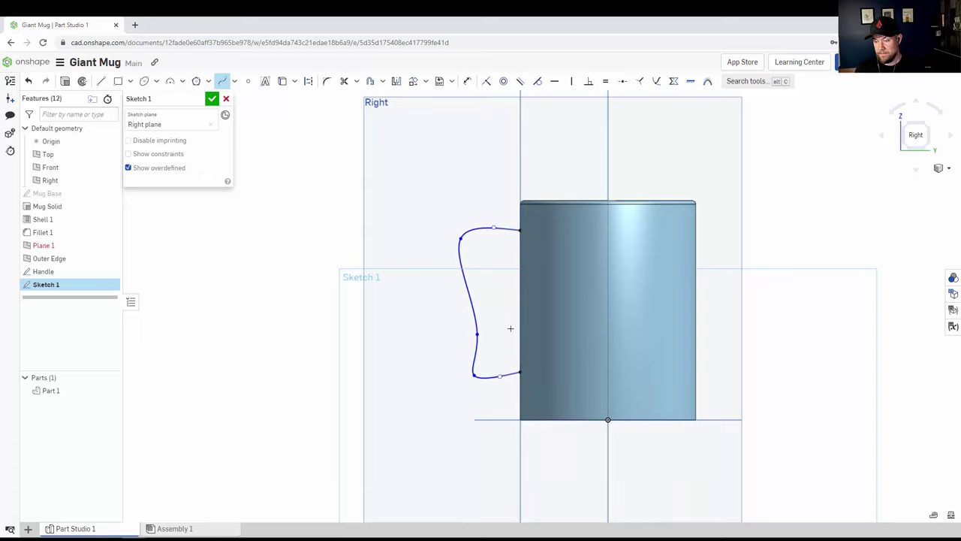
# Reshape the handle spline by moving its upper corner point and its lower middle point outward, away from the mug
pyautogui.moveTo(447, 318); pyautogui.dragTo(458, 343, button='right')
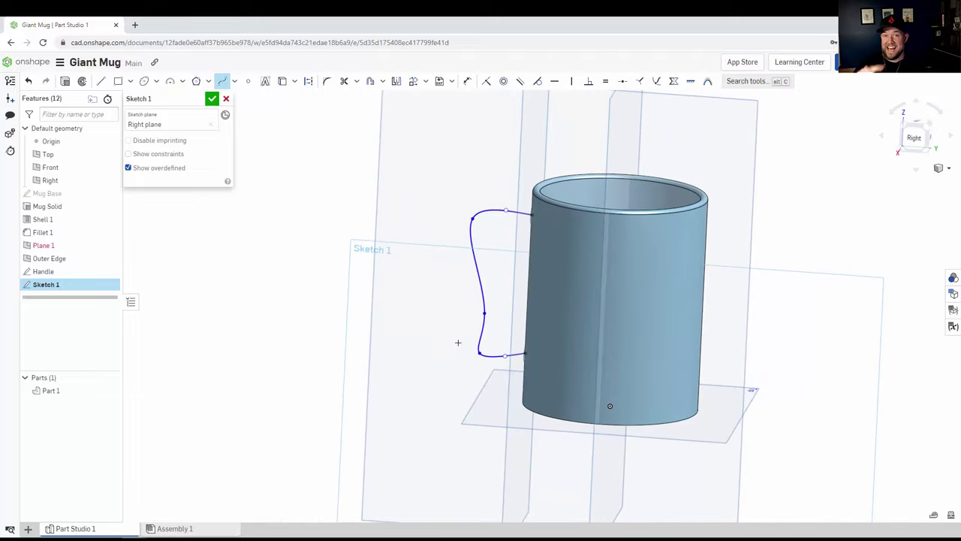
pyautogui.click(462, 216)
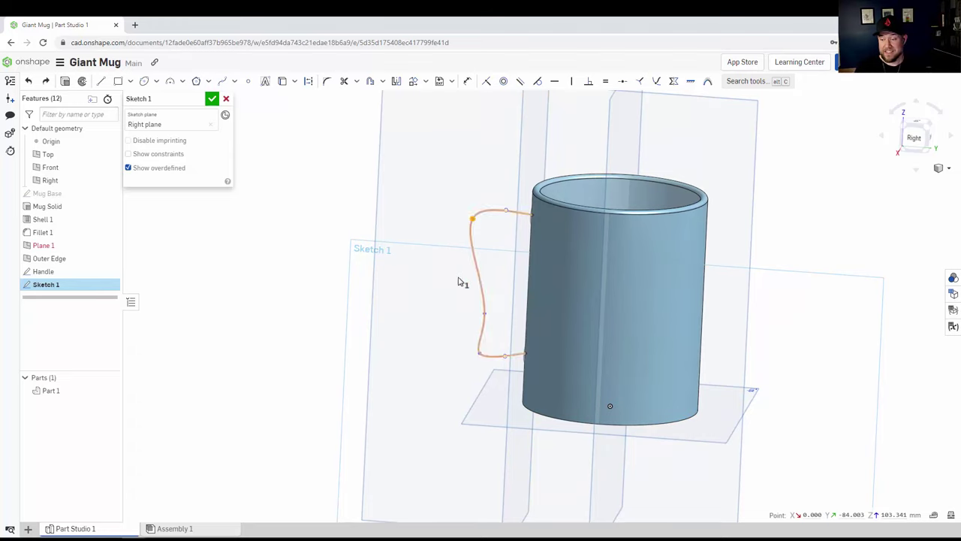
pyautogui.click(486, 315)
pyautogui.moveTo(487, 316); pyautogui.dragTo(468, 322)
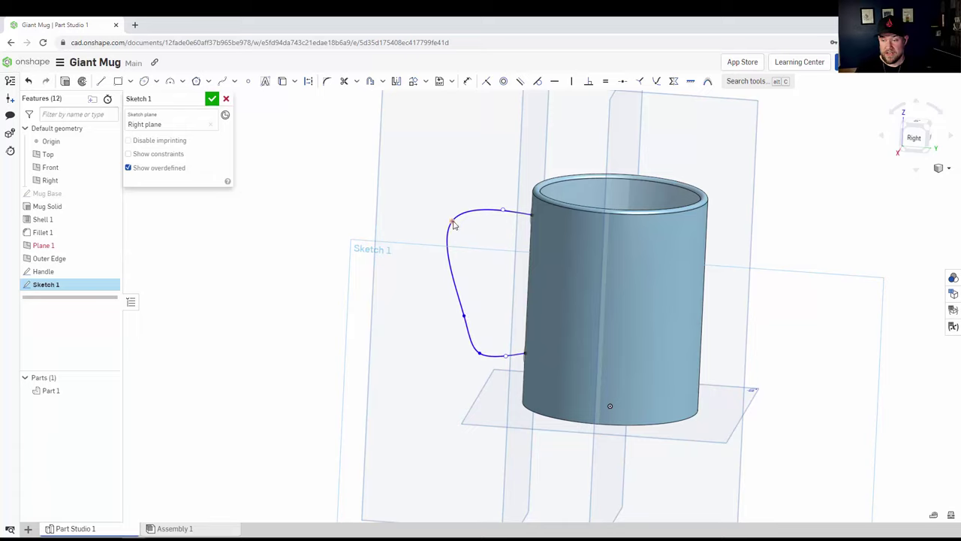
pyautogui.moveTo(453, 224); pyautogui.dragTo(451, 226)
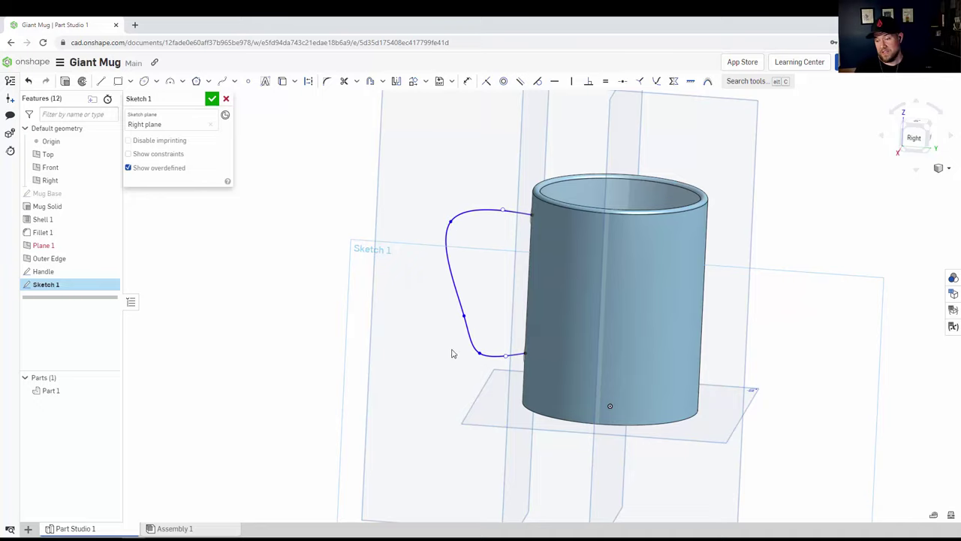
# Rename the spline sketch as Handle Path and finish it
pyautogui.moveTo(445, 360); pyautogui.dragTo(499, 382, button='right')
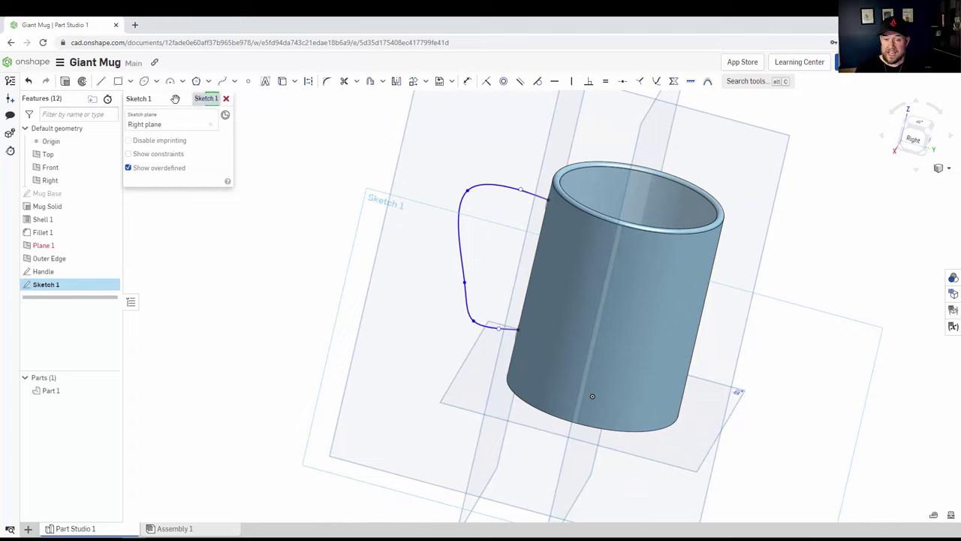
pyautogui.click(201, 99)
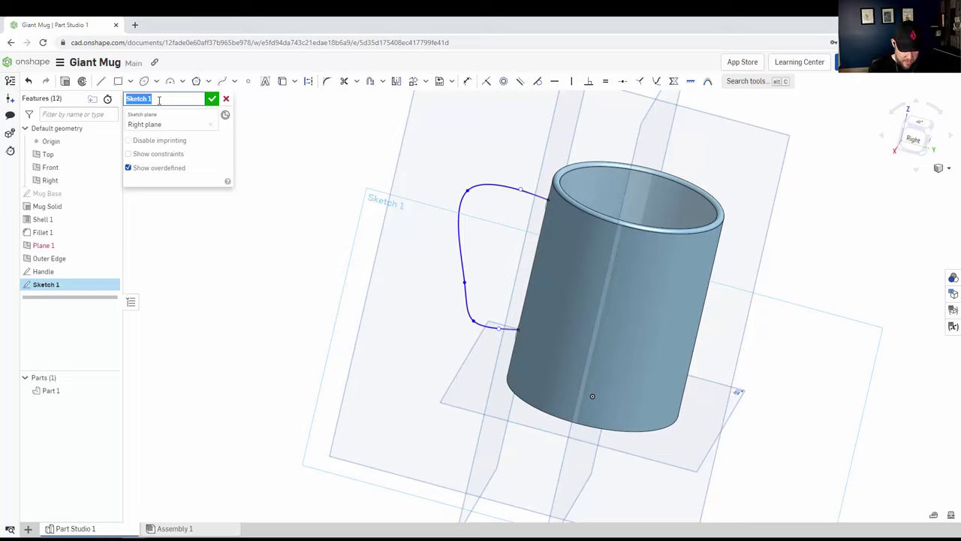
pyautogui.write('Handle Pa')
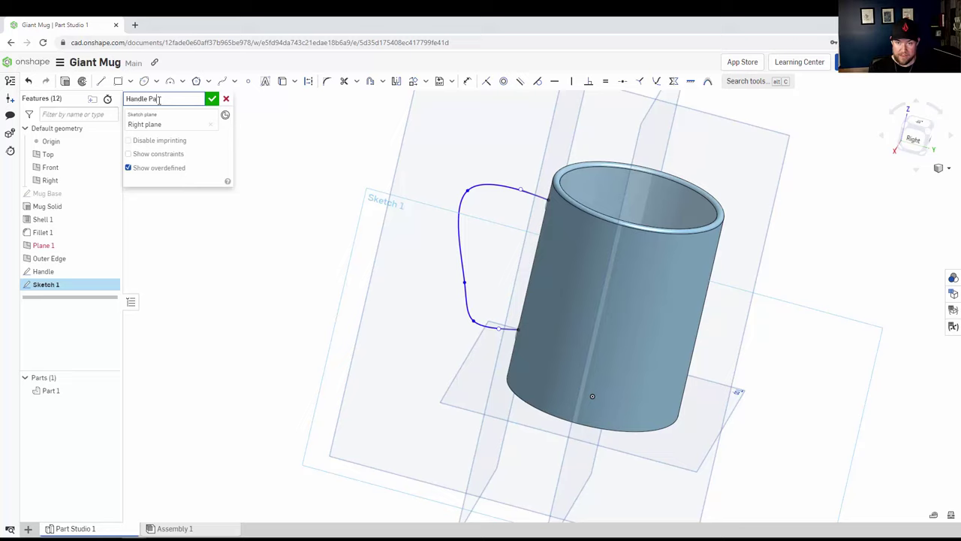
pyautogui.write('th')
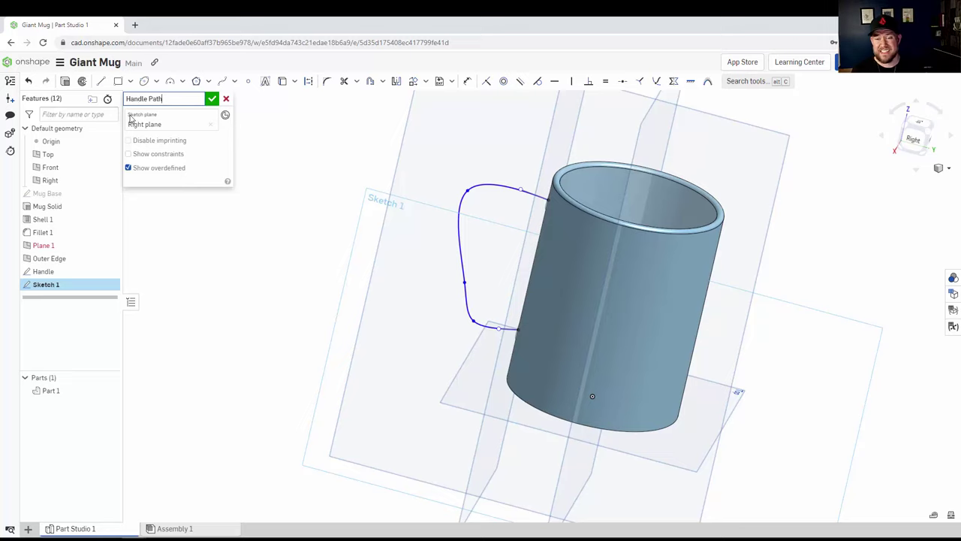
pyautogui.click(212, 98)
# Start a solid sweep with both Handle ellipses as profiles and the Handle Path spline as the sweep path
pyautogui.moveTo(472, 291); pyautogui.dragTo(584, 279, button='right')
pyautogui.click(911, 133)
pyautogui.moveTo(540, 312); pyautogui.dragTo(611, 319, button='right')
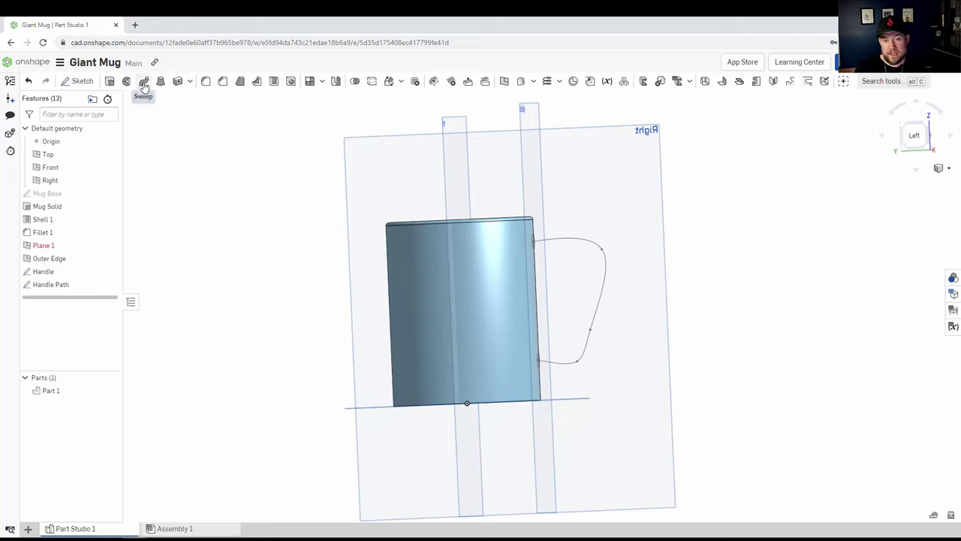
pyautogui.click(144, 83)
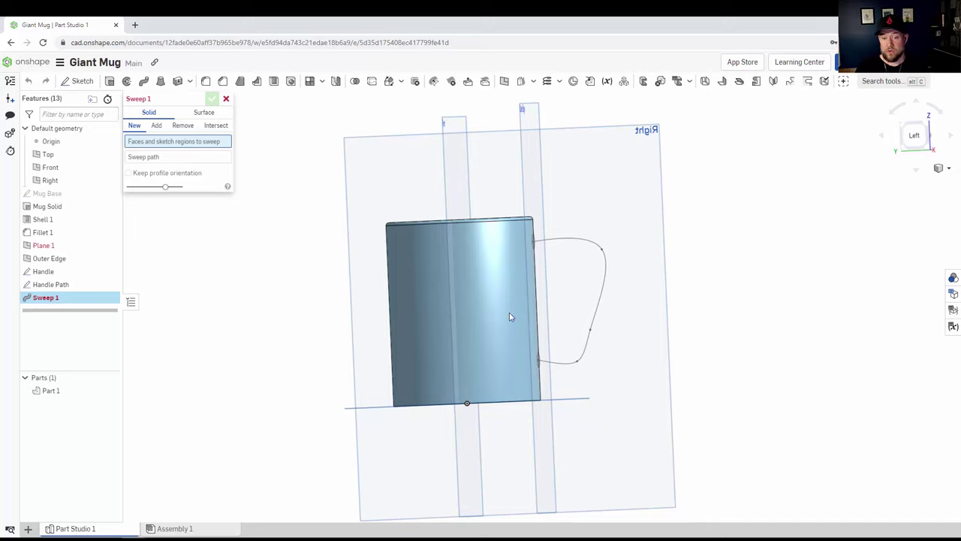
pyautogui.moveTo(527, 414); pyautogui.dragTo(554, 261, button='right')
pyautogui.click(539, 243)
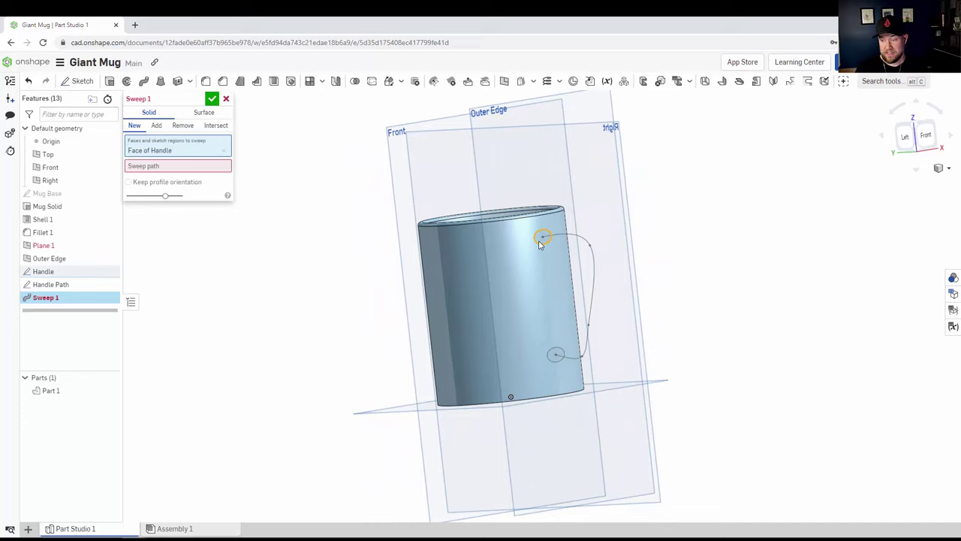
pyautogui.click(550, 362)
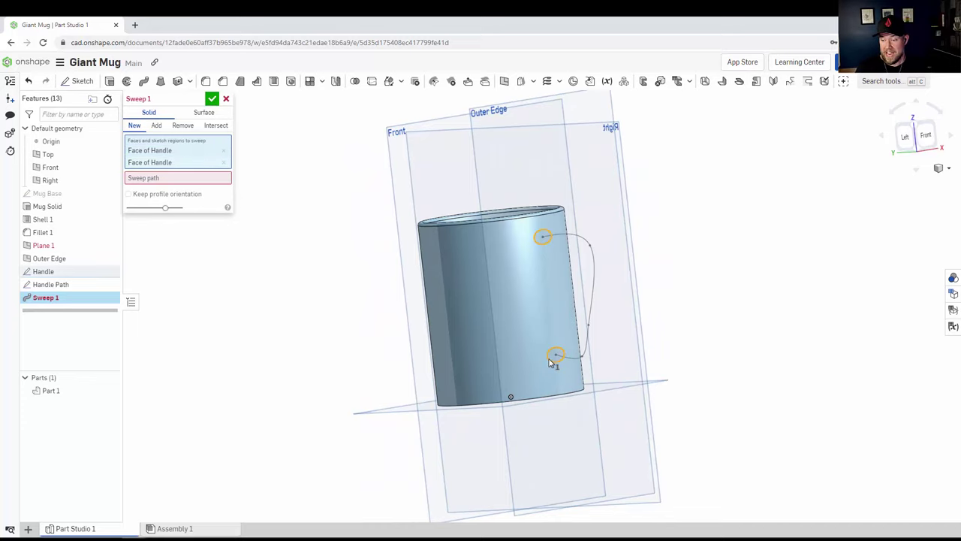
pyautogui.hotkey('shift', '3')
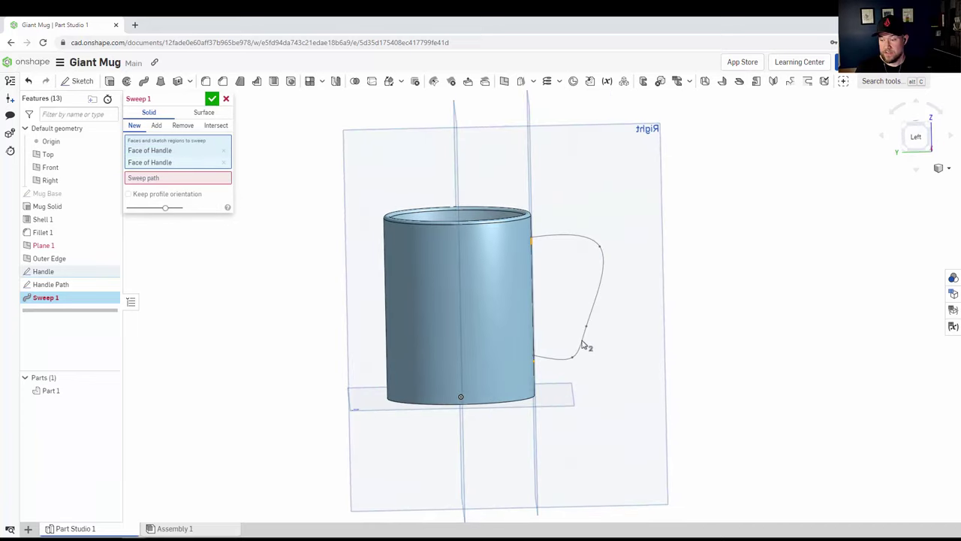
pyautogui.click(191, 179)
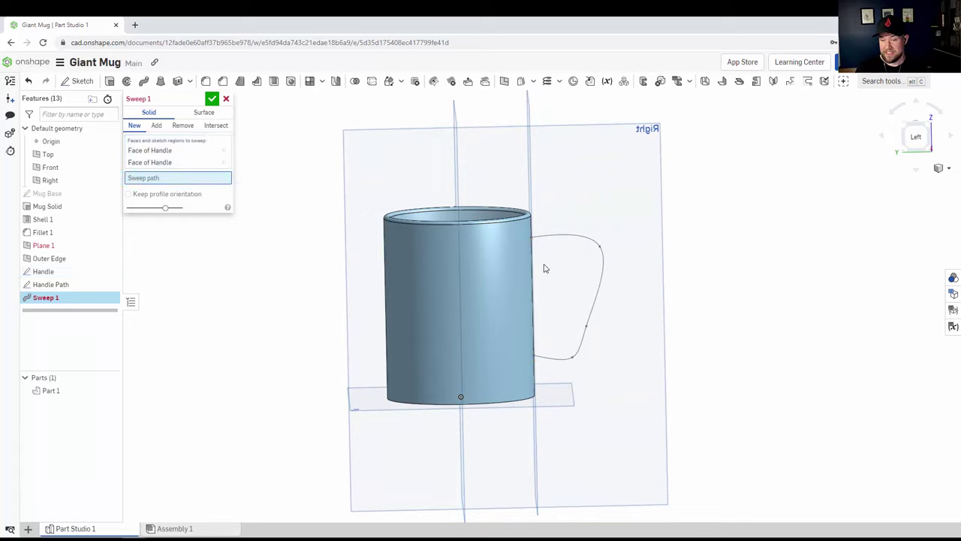
pyautogui.click(601, 282)
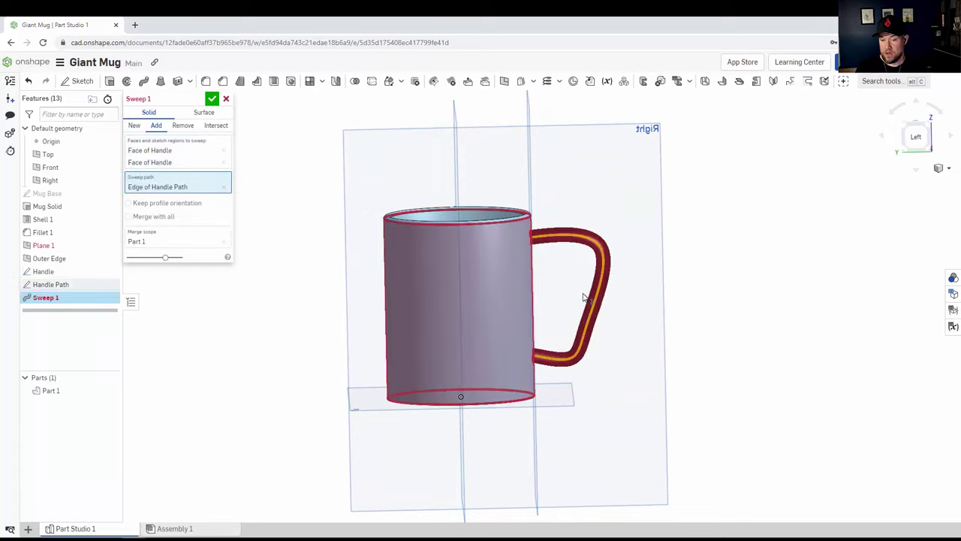
# Set the handle sweep's operation to New instead of adding it to the mug body
pyautogui.moveTo(544, 323); pyautogui.dragTo(401, 221, button='right')
pyautogui.moveTo(603, 320); pyautogui.dragTo(579, 318, button='right')
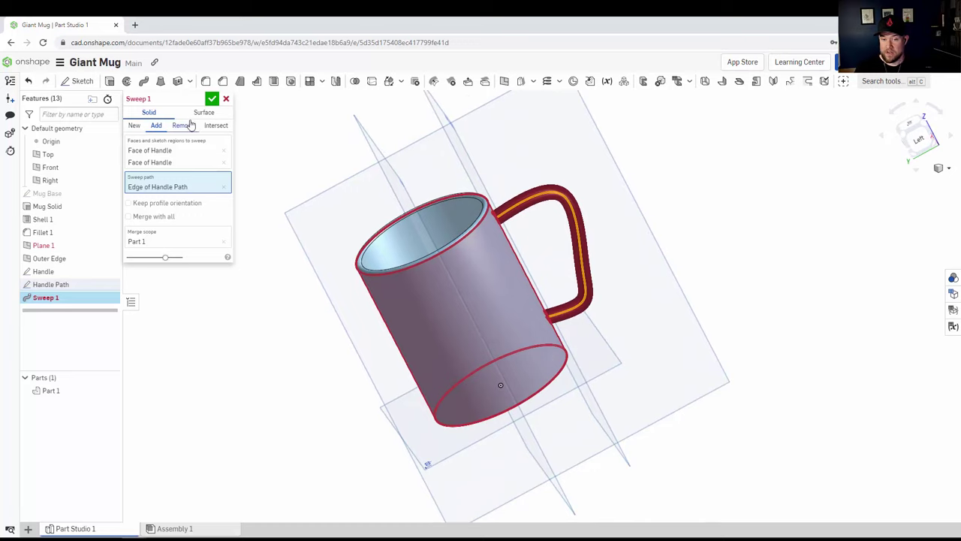
pyautogui.click(135, 126)
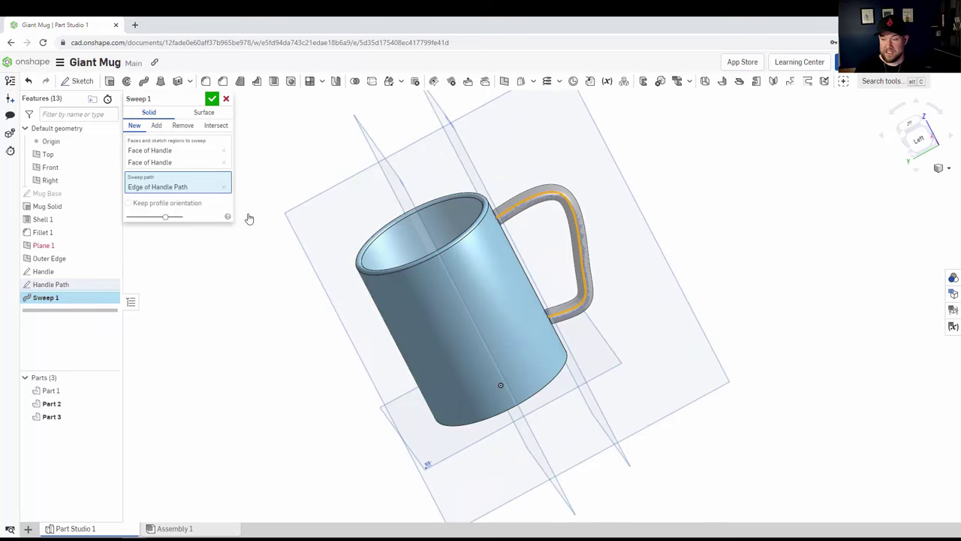
# Rename the handle sweep as Handle Object and finish it
pyautogui.moveTo(319, 292); pyautogui.dragTo(243, 167, button='right')
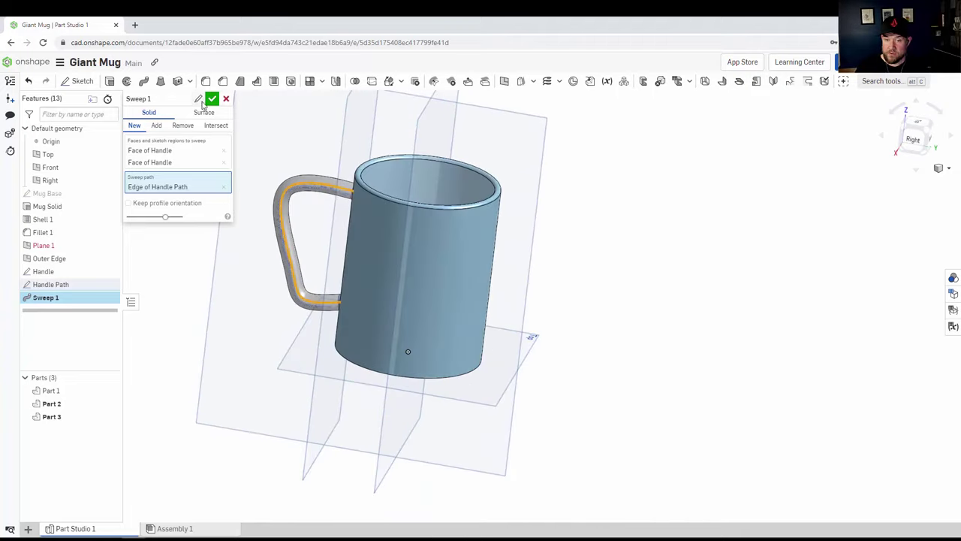
pyautogui.click(197, 101)
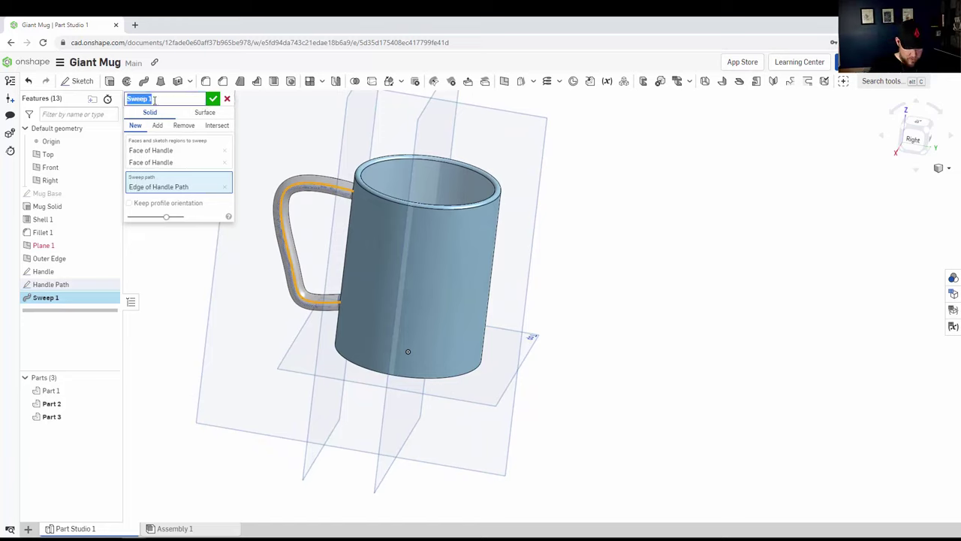
pyautogui.write('Handle')
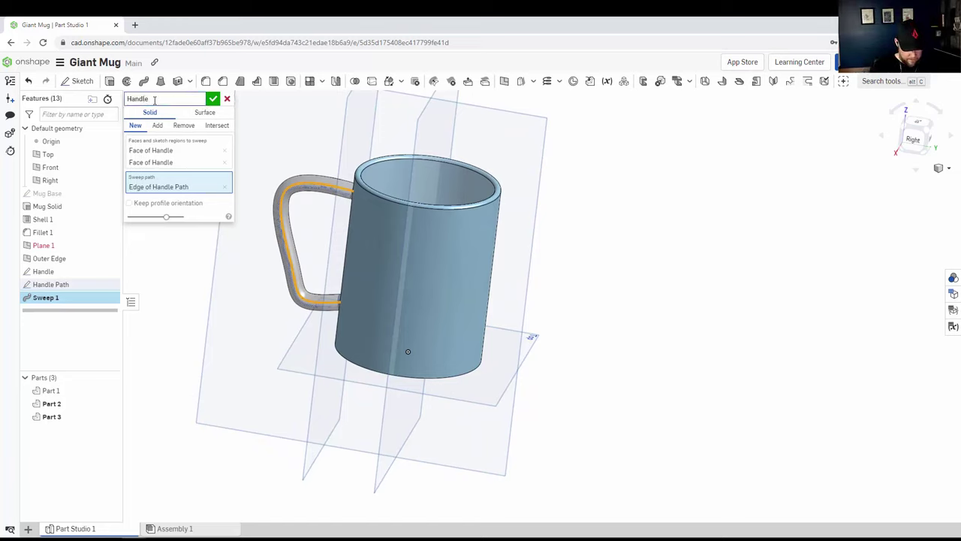
pyautogui.write(' Object')
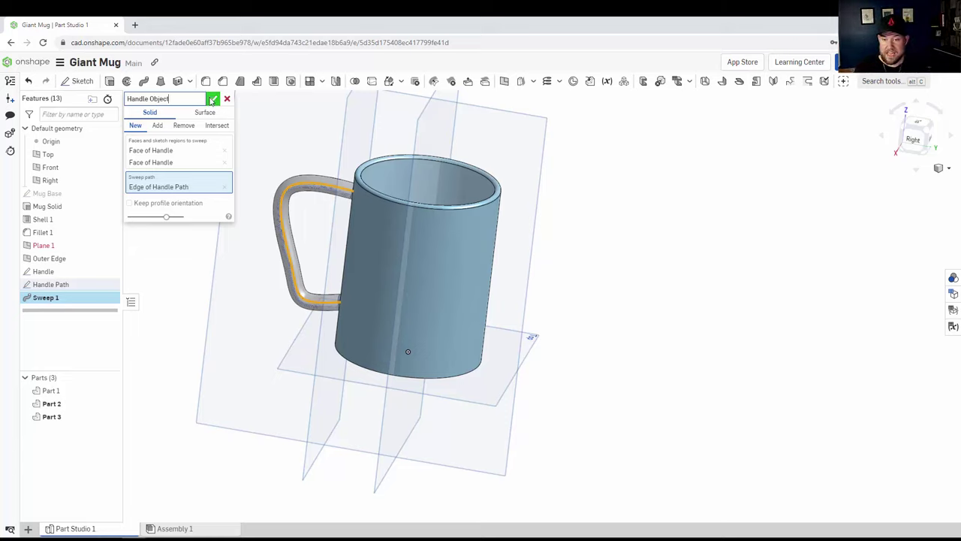
pyautogui.click(212, 100)
pyautogui.click(212, 100)
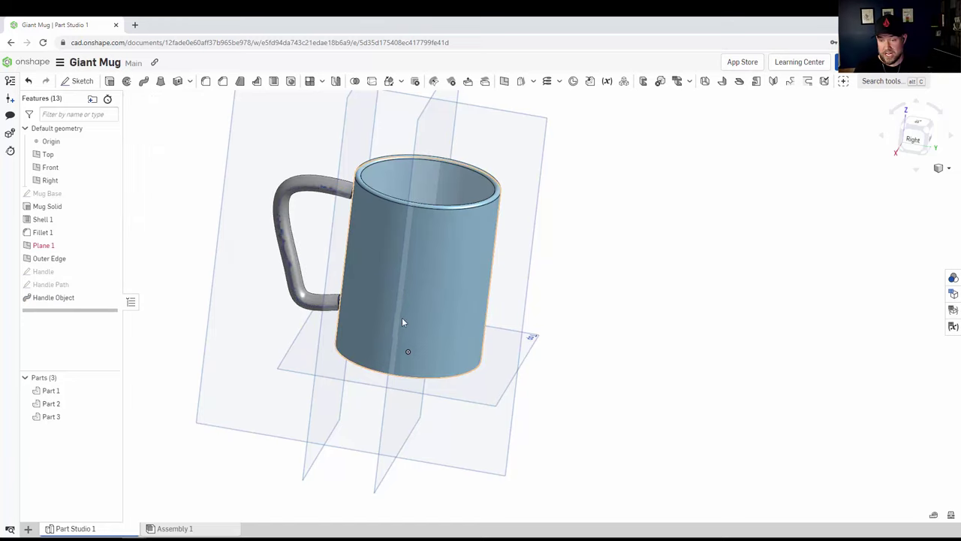
# Examine the mug body with its swept handle from the side, and review the commands available for the mug body
pyautogui.moveTo(404, 337)
pyautogui.mouseDown(button='right')
pyautogui.moveTo(443, 338)
pyautogui.moveTo(464, 353)
pyautogui.moveTo(390, 337)
pyautogui.moveTo(395, 329)
pyautogui.moveTo(415, 341)
pyautogui.mouseUp(button='right')
pyautogui.scroll(-3, 444, 335)
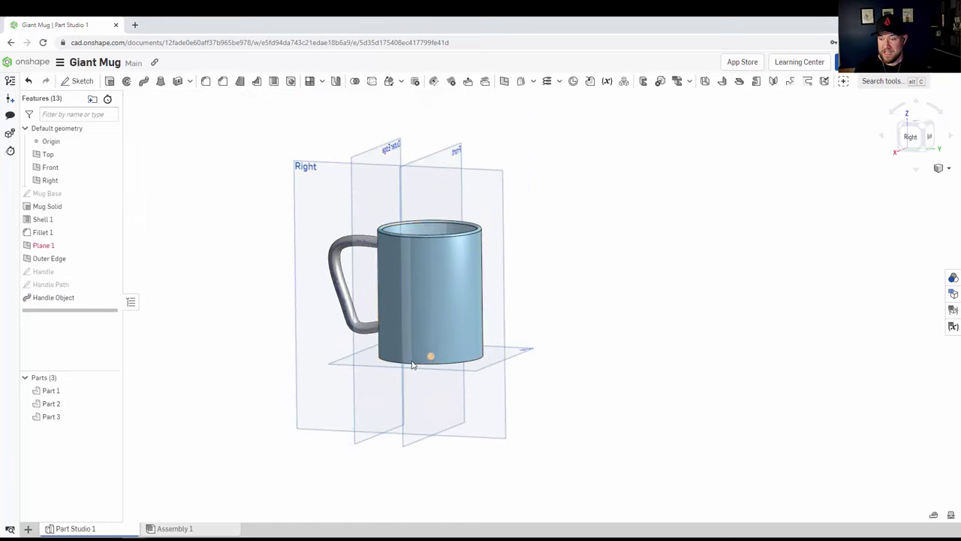
pyautogui.click(408, 354)
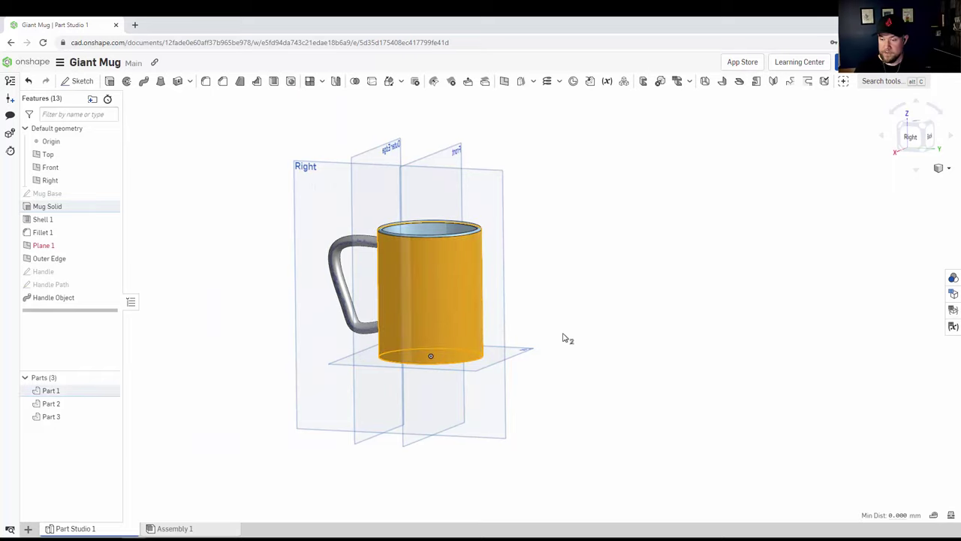
pyautogui.moveTo(541, 369); pyautogui.dragTo(432, 466, button='right')
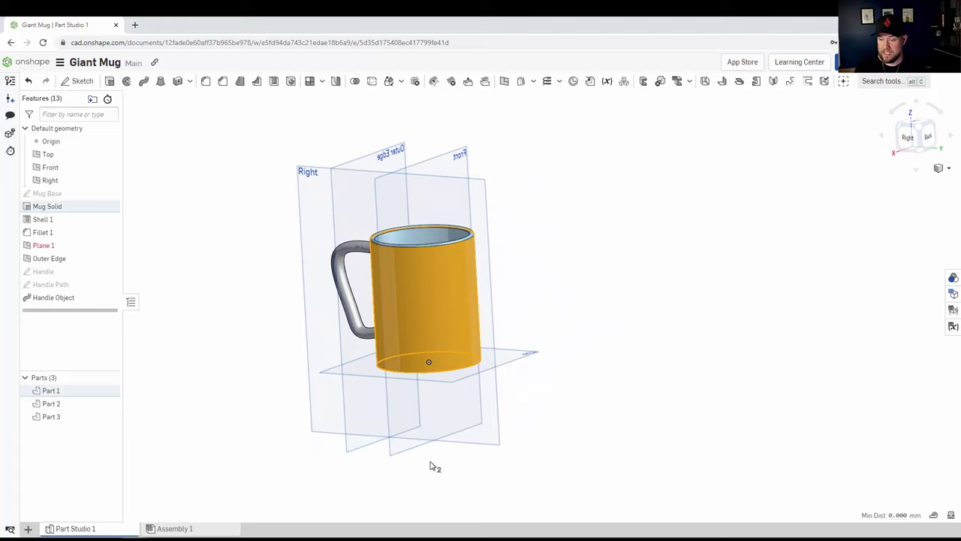
pyautogui.click(628, 406)
pyautogui.click(444, 303)
pyautogui.rightClick(443, 303)
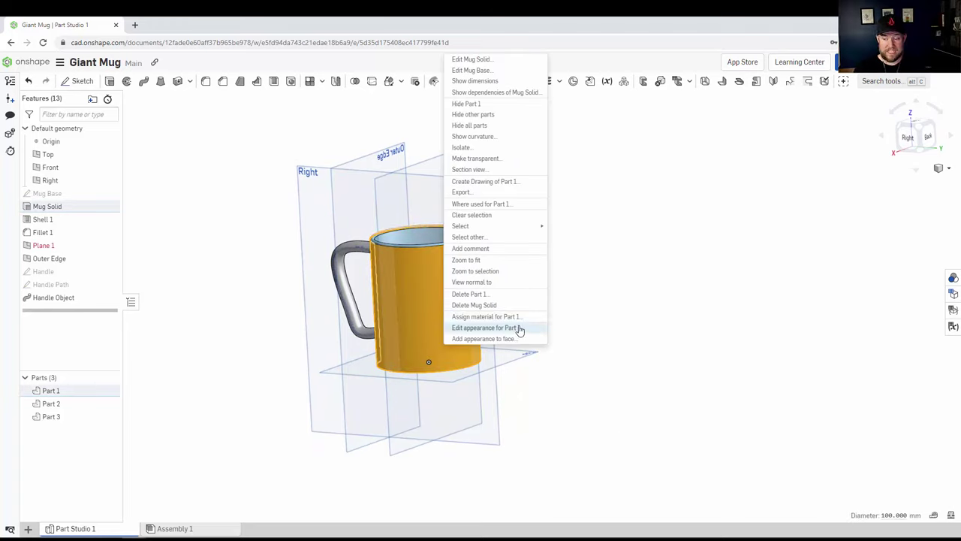
pyautogui.click(633, 339)
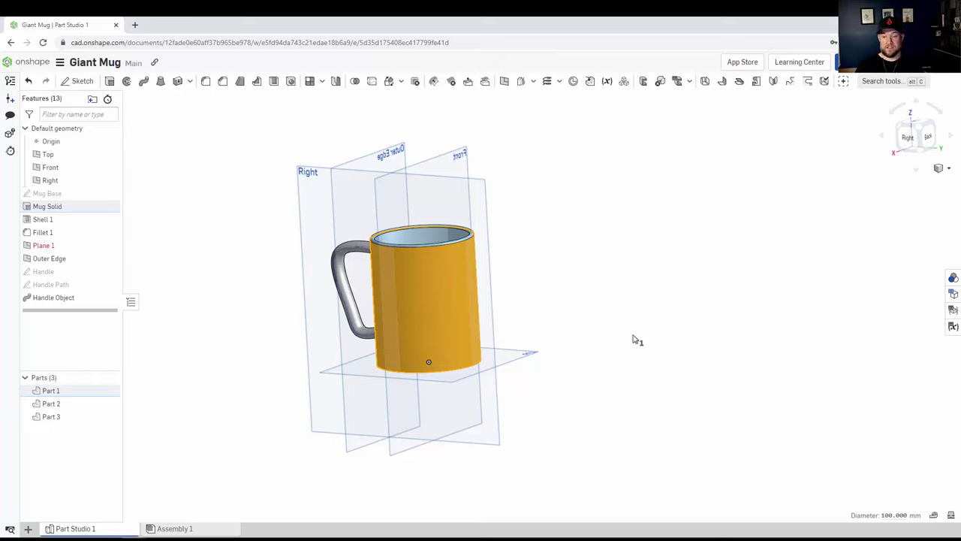